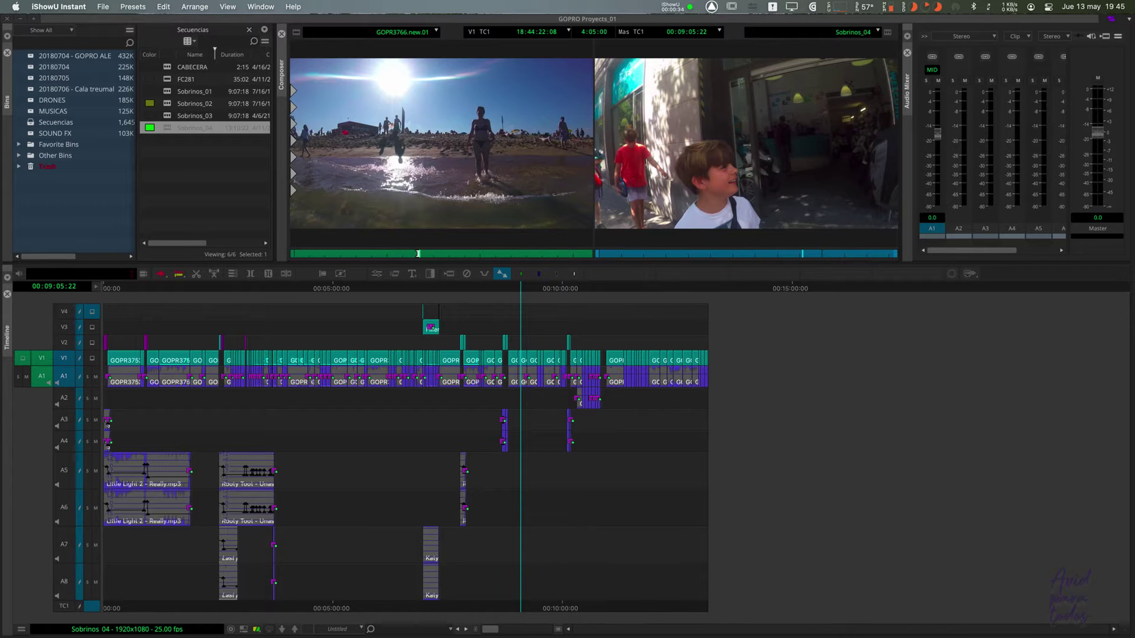
Open the Command Palette and examine its edit and trim commands to find the Extend function.
key(super+3)
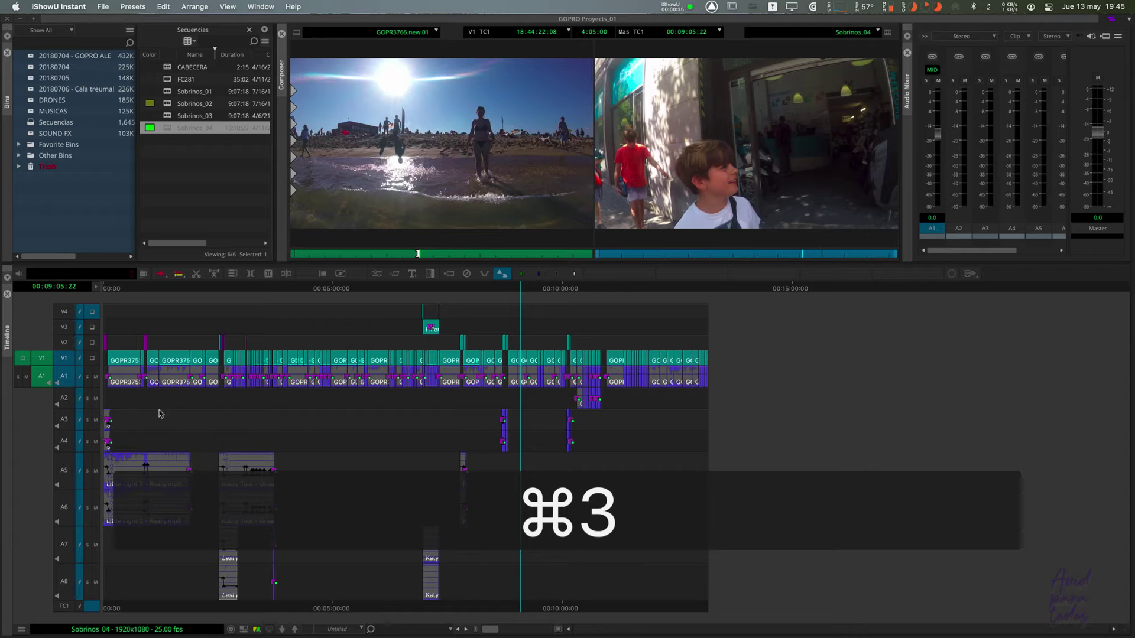
key(super+3)
click(407, 428)
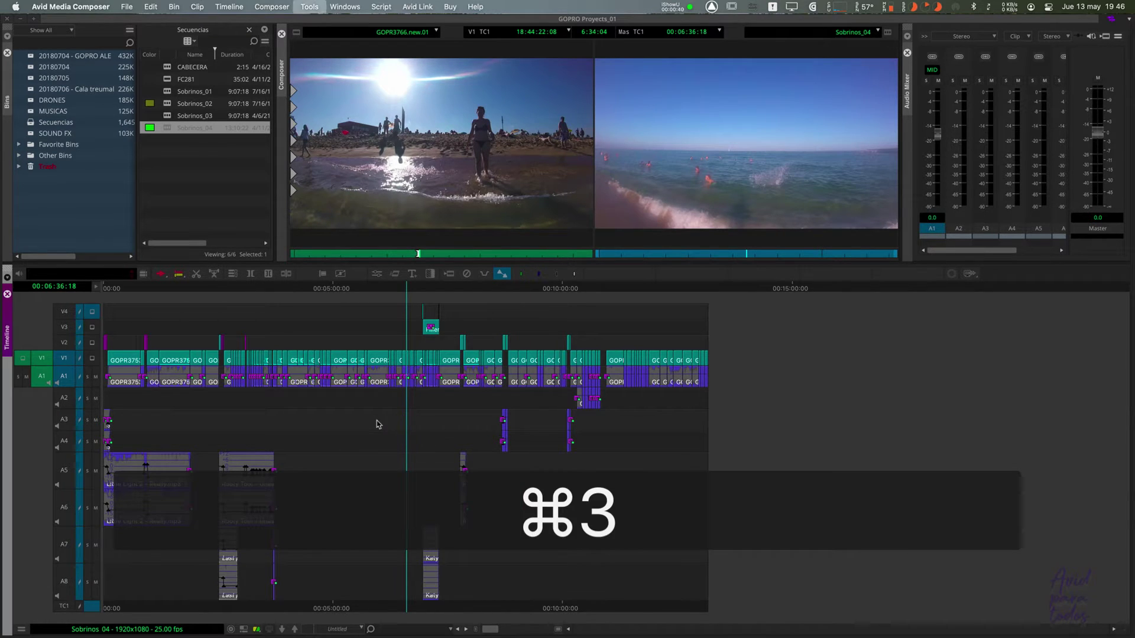
key(super+3)
drag(559, 300, 428, 236)
click(363, 253)
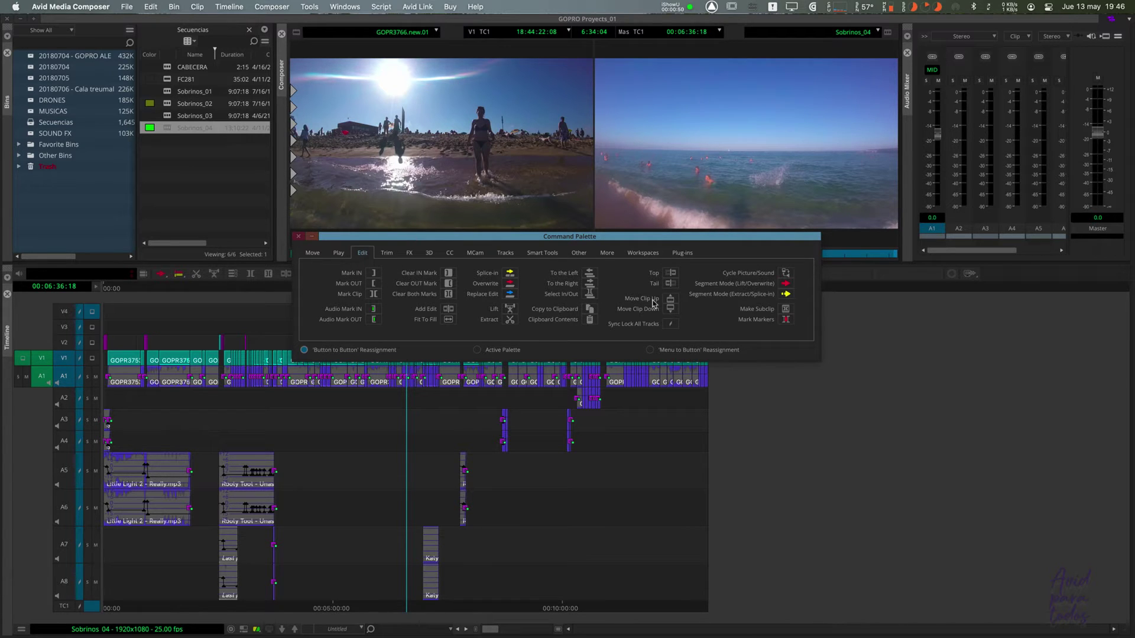
click(384, 253)
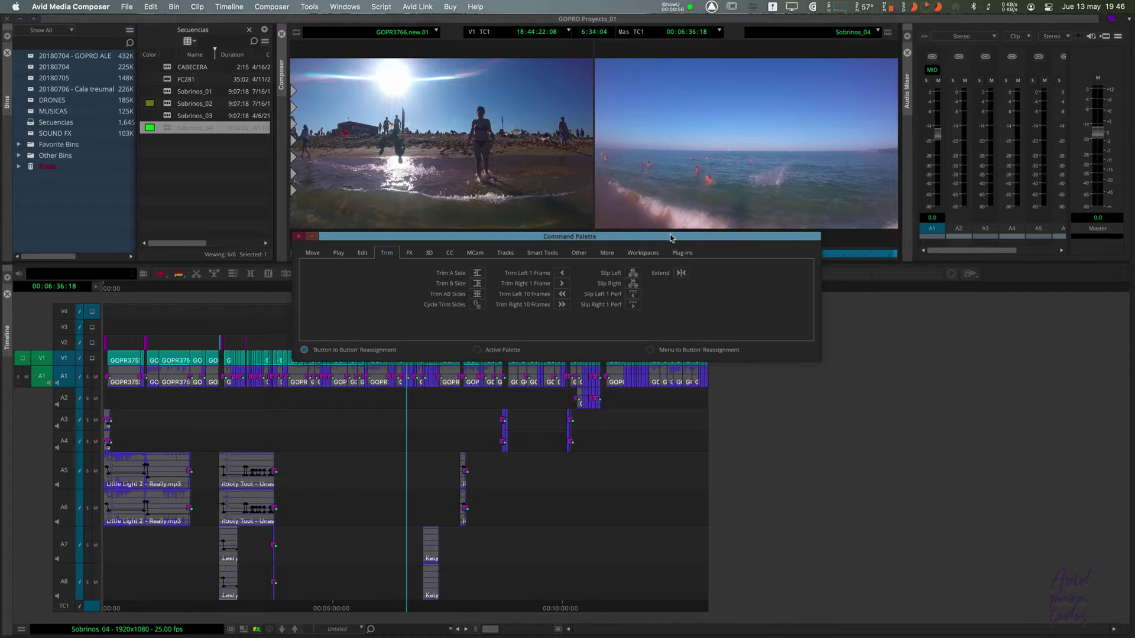
drag(673, 237, 703, 230)
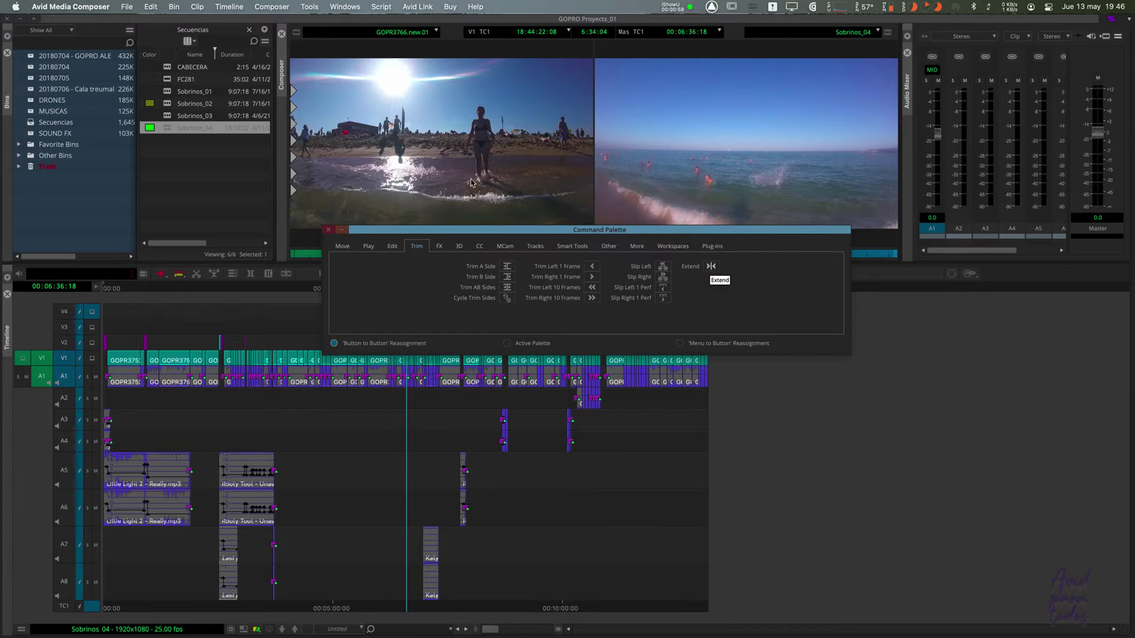
Open the active user keyboard settings and check where Extend is mapped in the Shift layout, then close both windows.
key(super+comma)
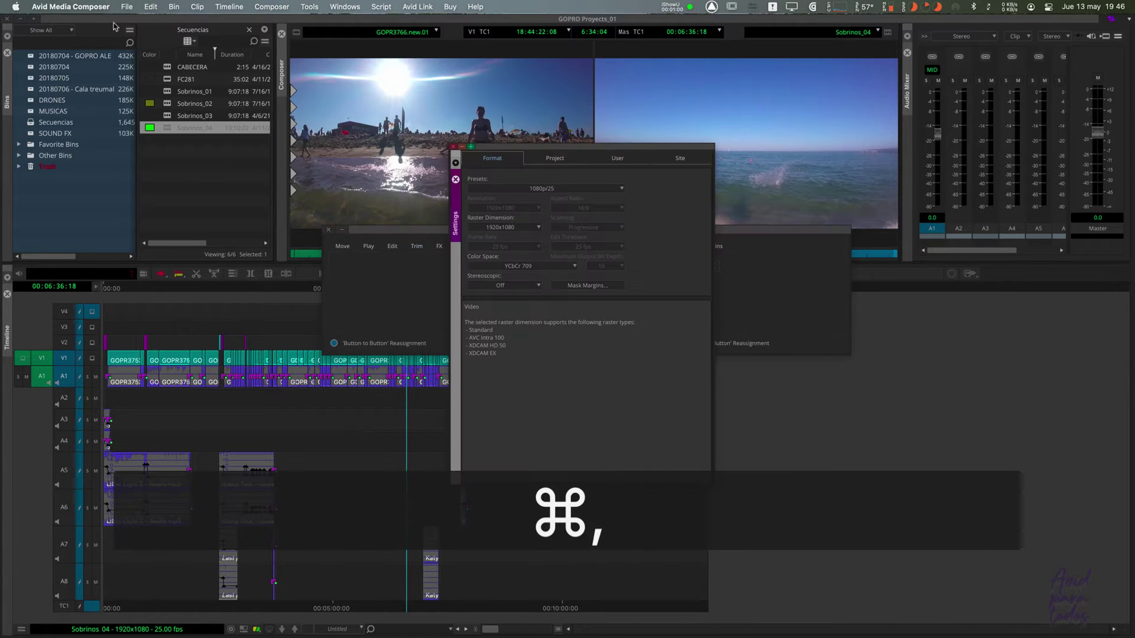
click(615, 157)
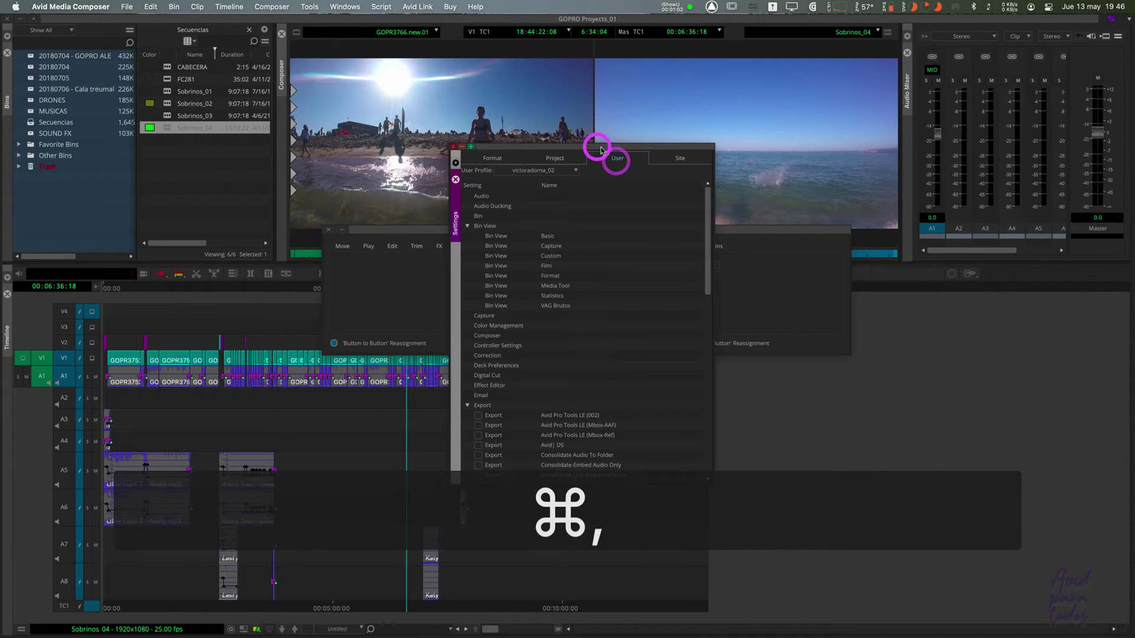
drag(602, 148, 242, 195)
click(132, 479)
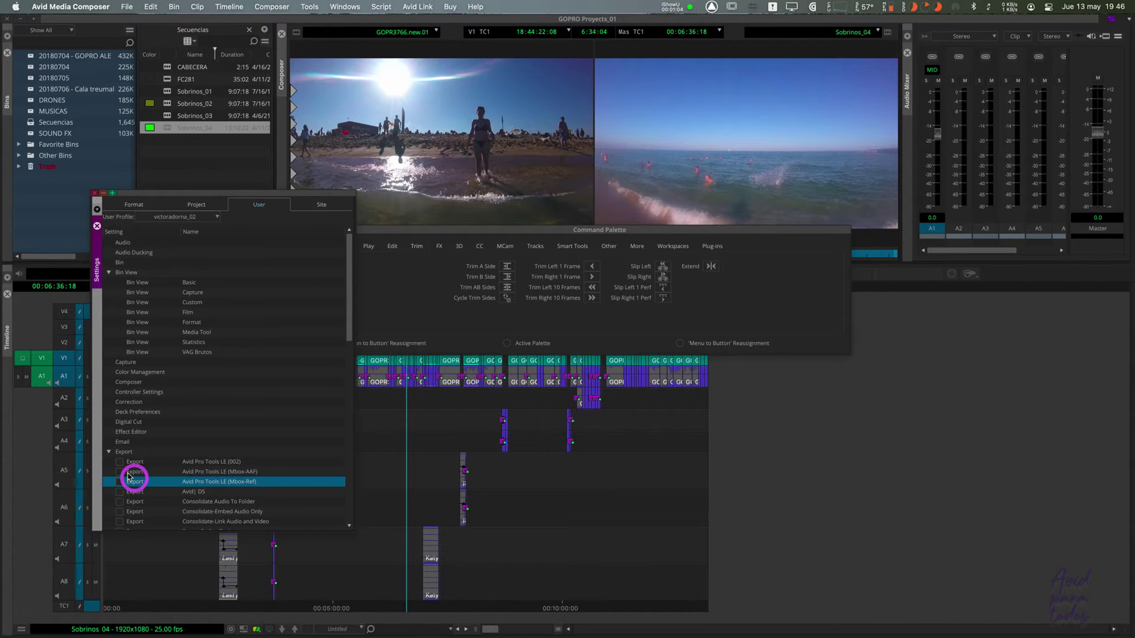
key(k)
double_click(134, 412)
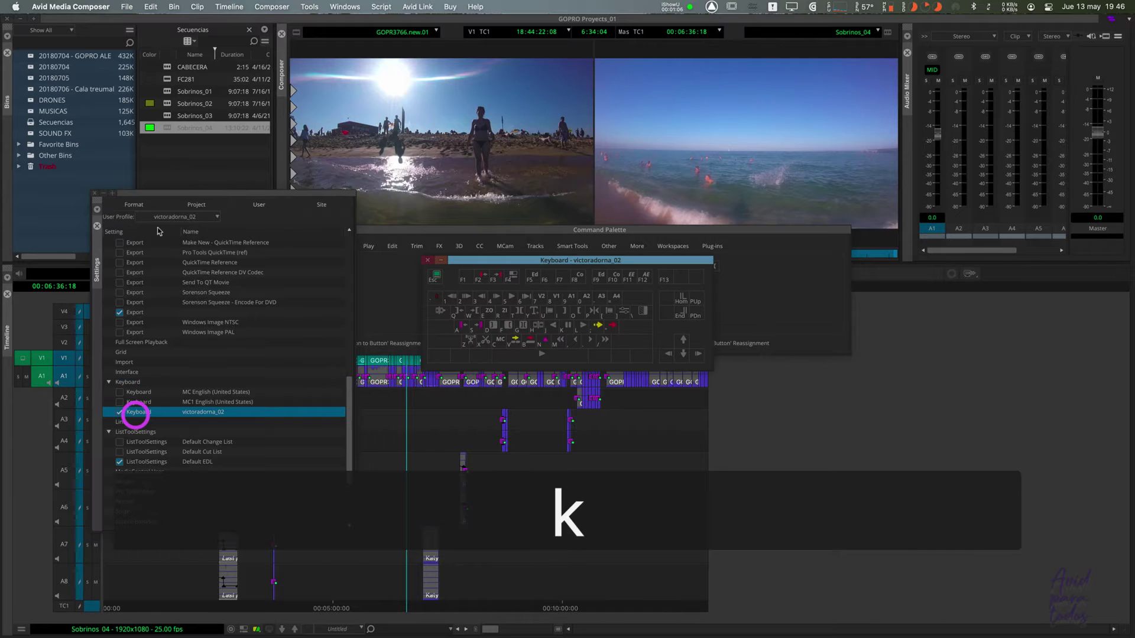
click(93, 192)
drag(531, 263, 554, 357)
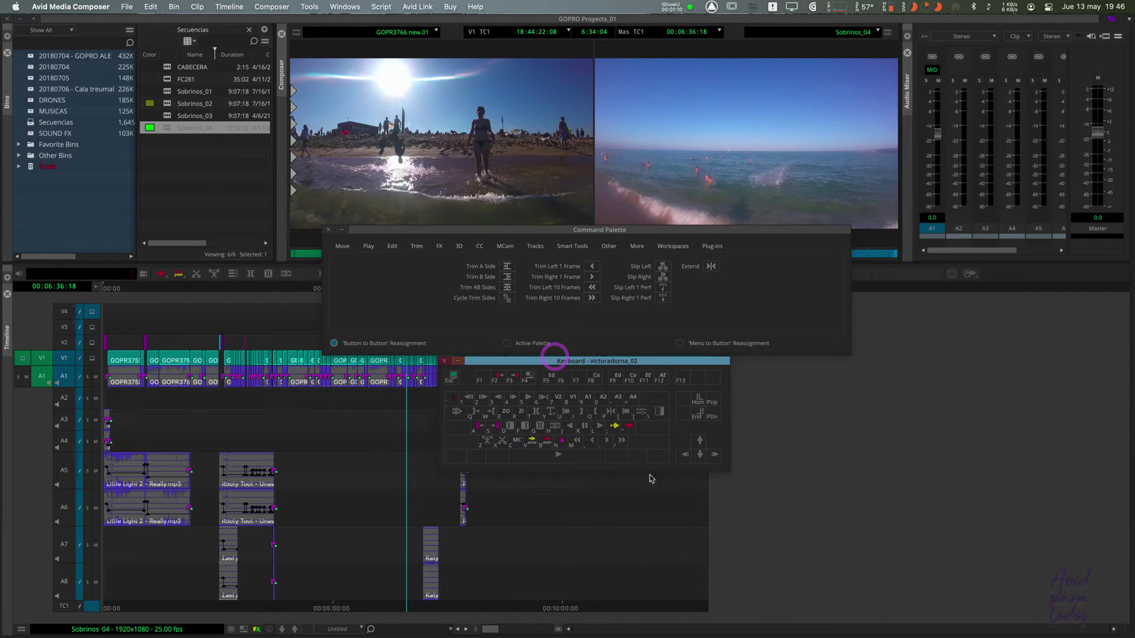
key(shift)
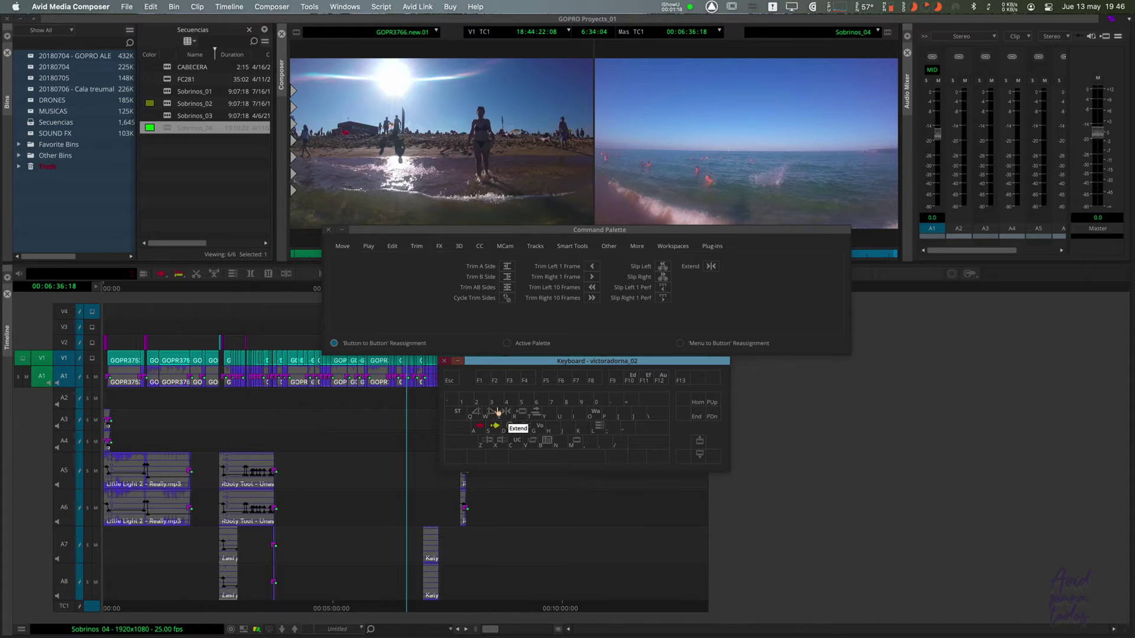
click(444, 361)
click(327, 229)
Play the passage around the Katy Perry - Swish Swish music clip and place the playhead after it, at 00:07:42:24.
click(430, 378)
key(r)
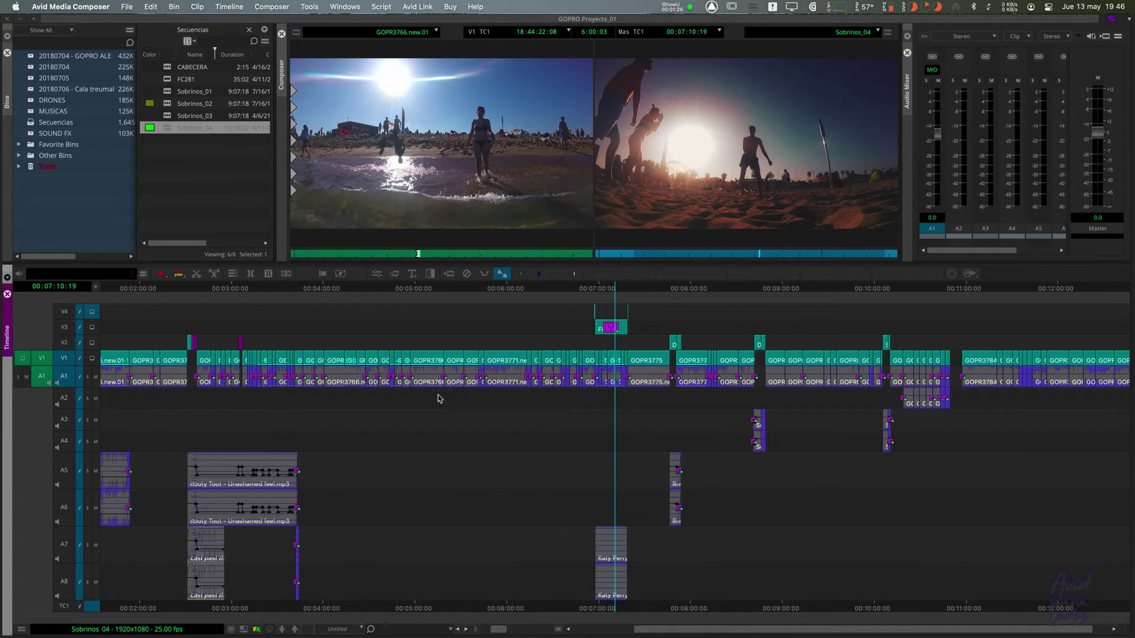
click(612, 507)
key(r)
click(642, 515)
key(space)
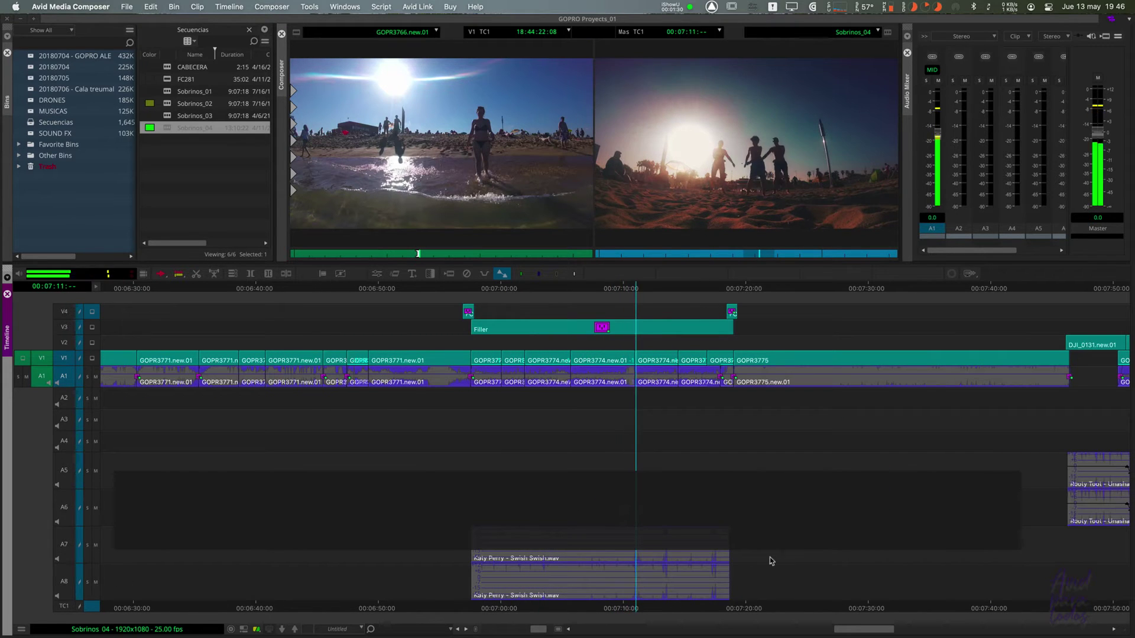
click(726, 520)
key(r)
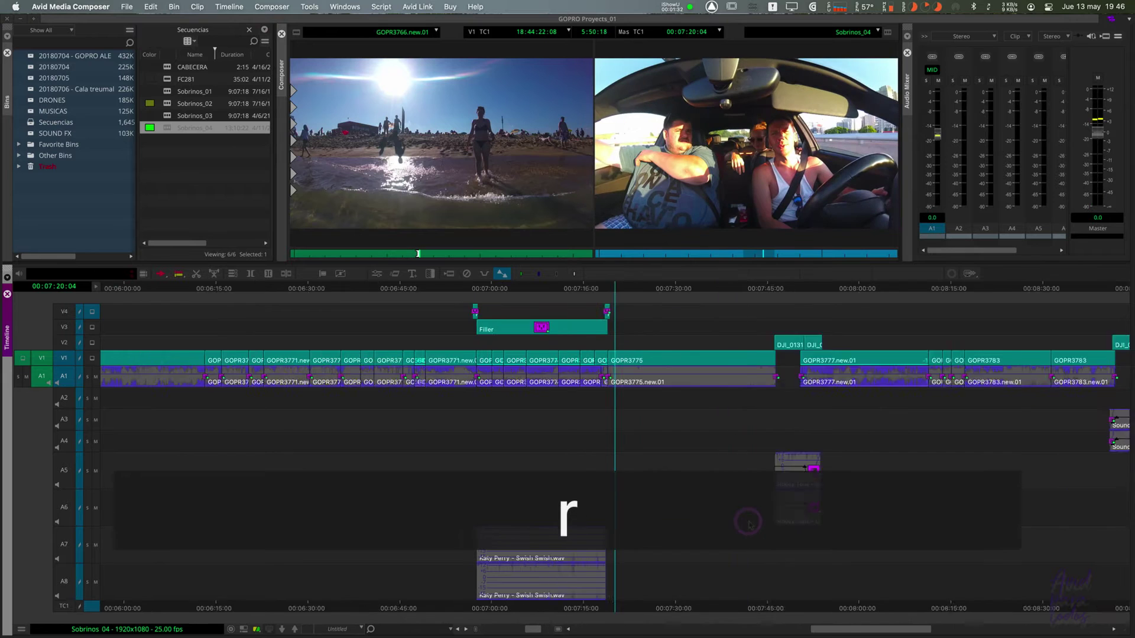
drag(727, 550, 895, 564)
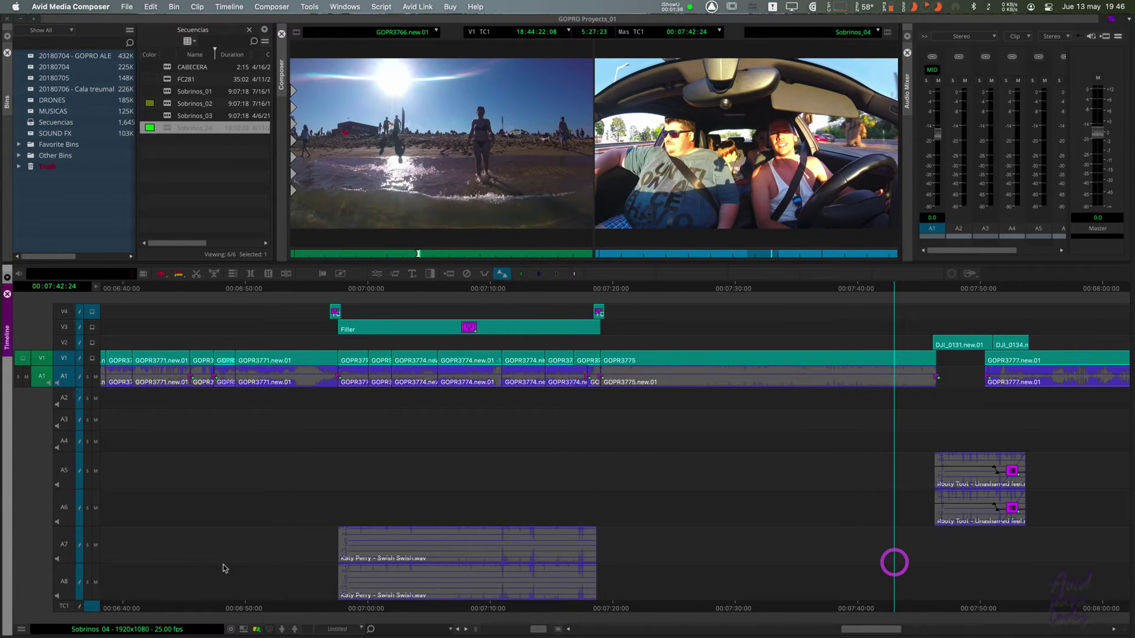
Select only audio tracks A7 and A8 and try trim mode at the end of the Swish Swish music clip.
key(super+shift+a)
click(66, 559)
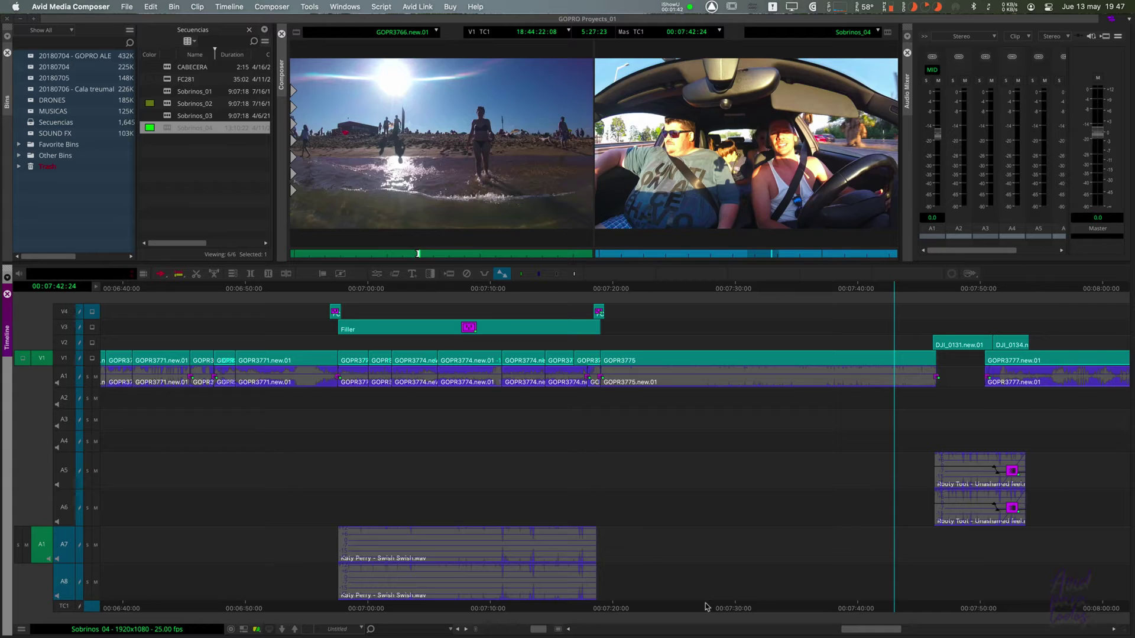
key(u)
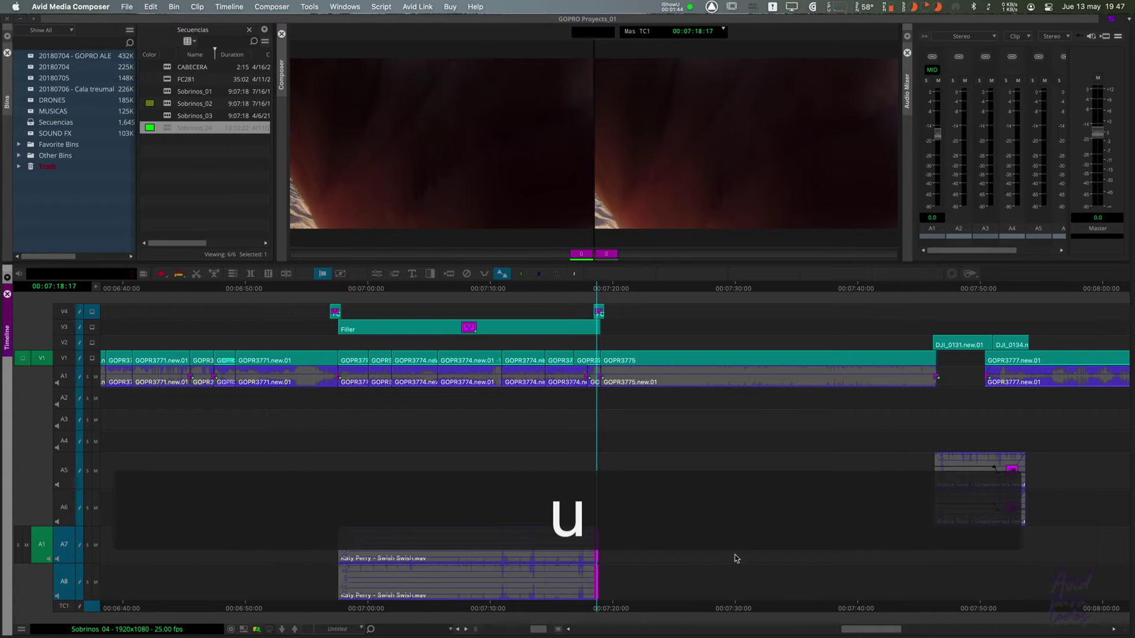
key(f)
click(763, 576)
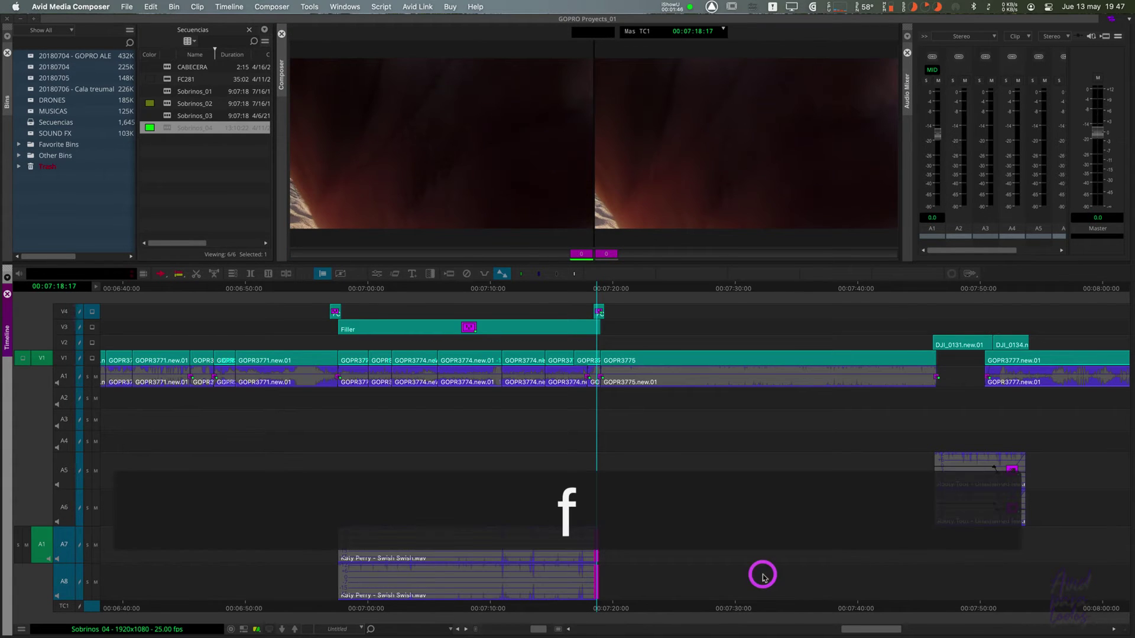
key(u)
With only A7 and A8 selected, extend the end of the Swish Swish clip to an OUT mark at 00:07:39:04, then undo it.
click(845, 575)
key(super+shift+a)
click(65, 555)
click(67, 583)
key(o)
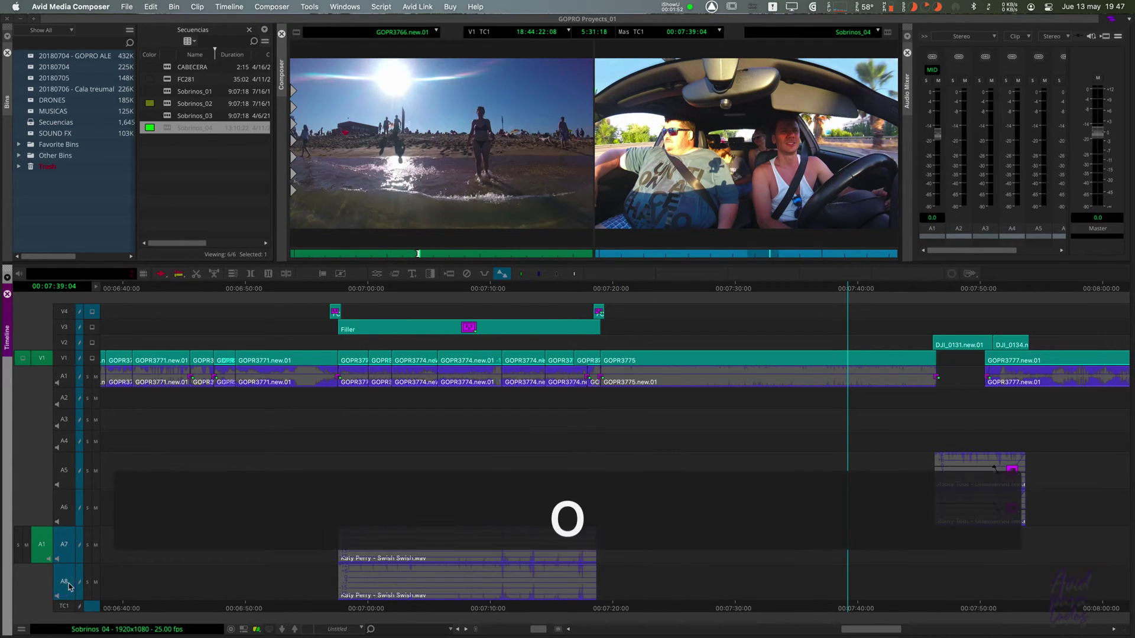
key(e)
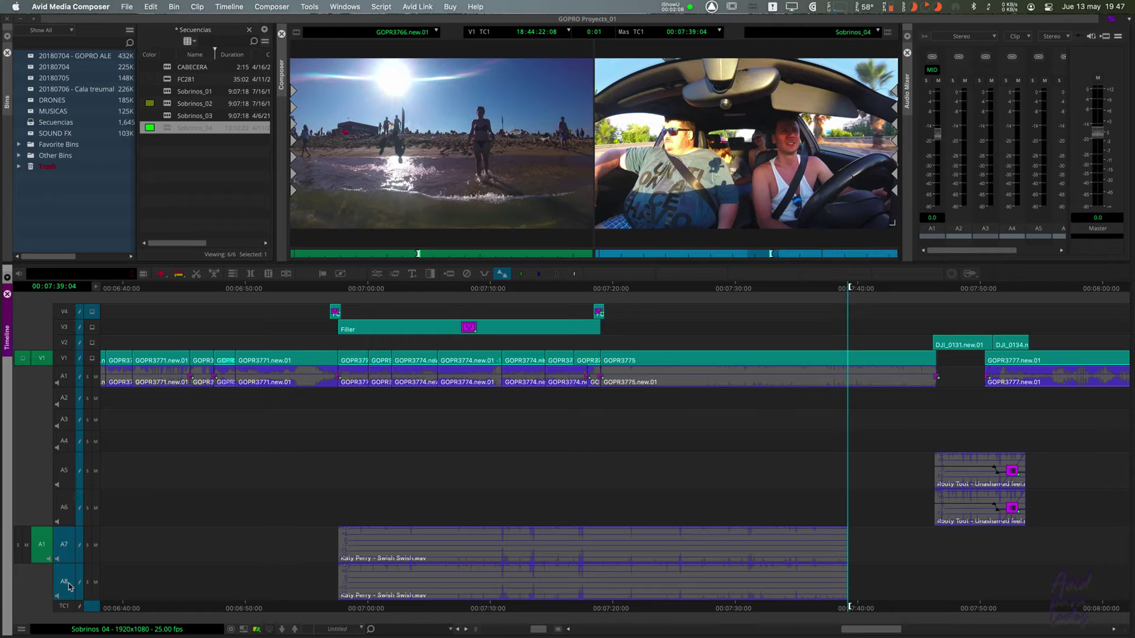
key(cmd+z)
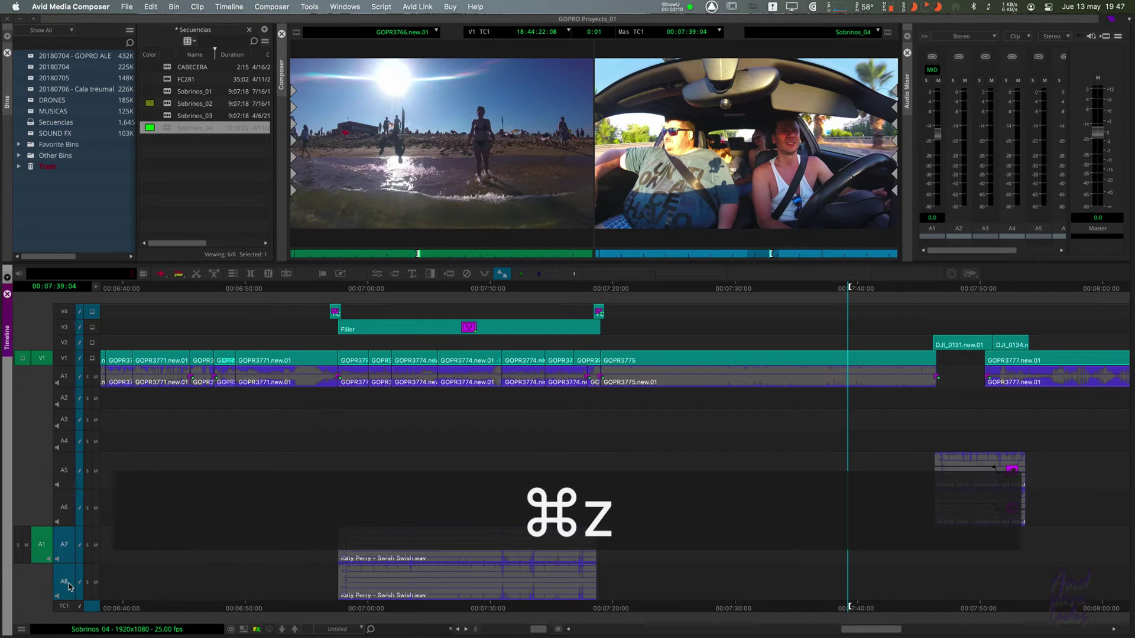
Shorten the Swish Swish clip on A7 and A8 to an IN mark at 00:07:14:24 with Extend, then undo and clear the marks.
key(e)
key(super+bracketleft)
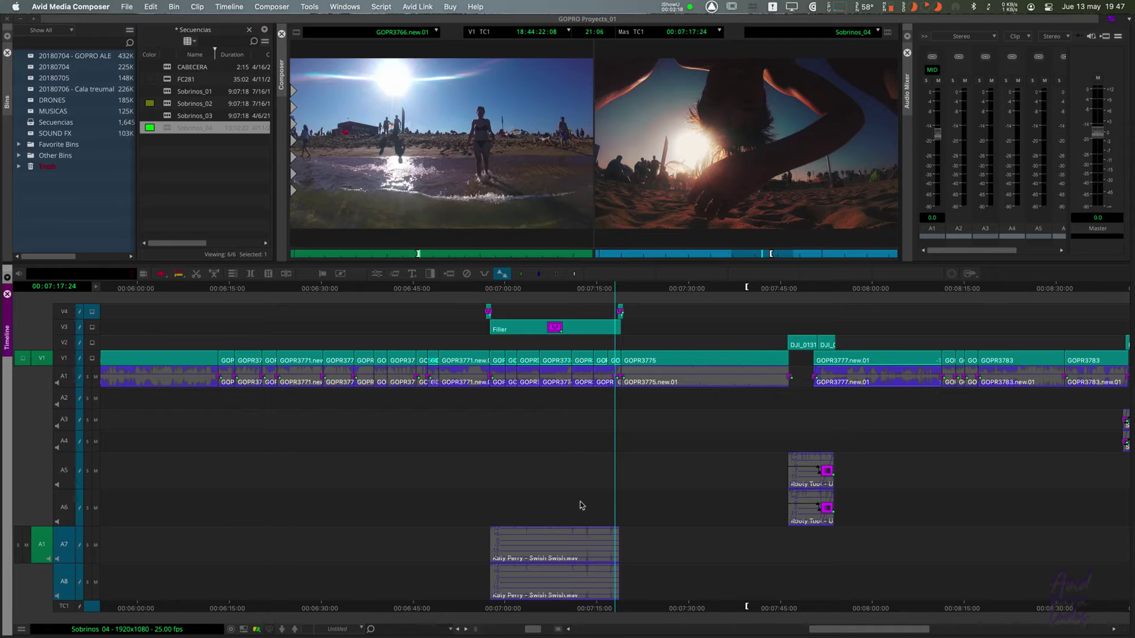
key(r)
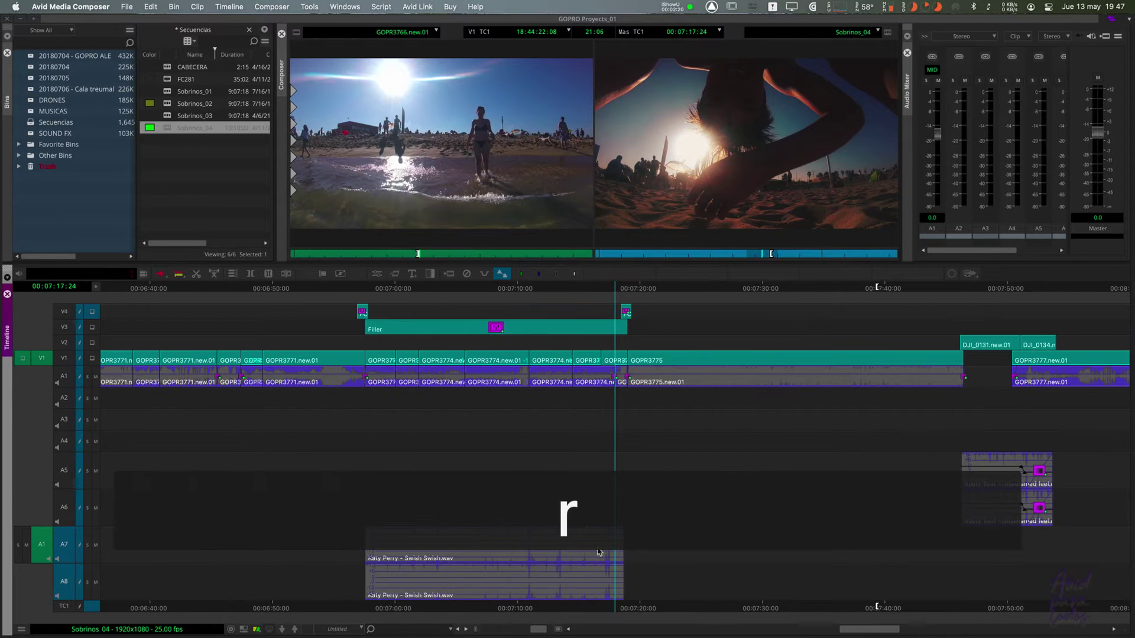
click(580, 555)
key(cmd+shift+a)
click(68, 550)
click(62, 575)
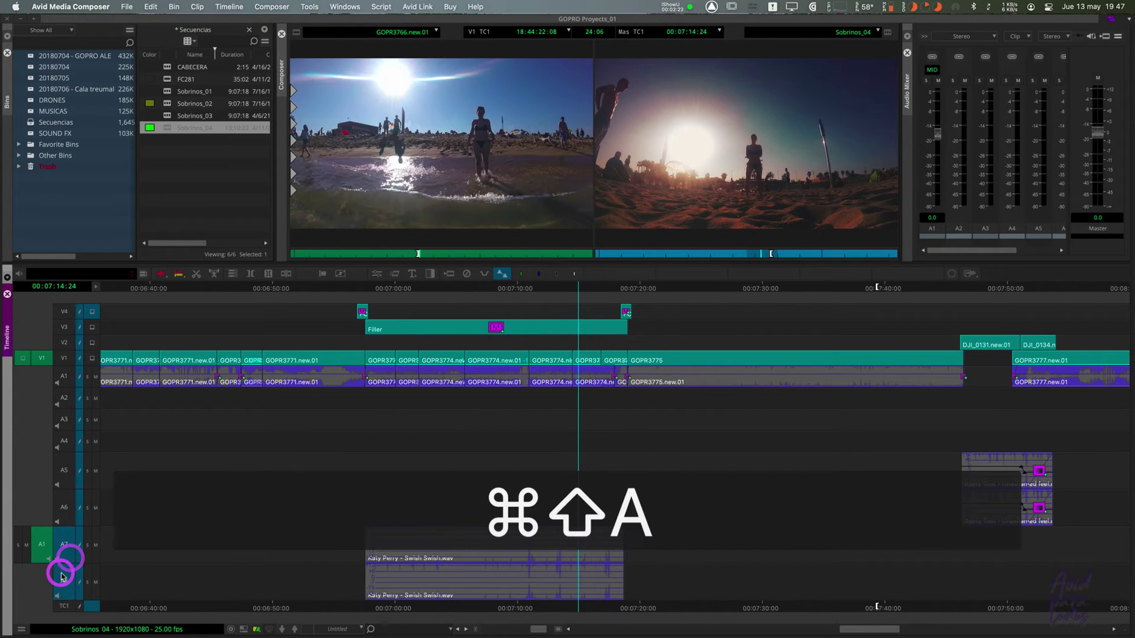
key(f)
key(i)
key(shift+e)
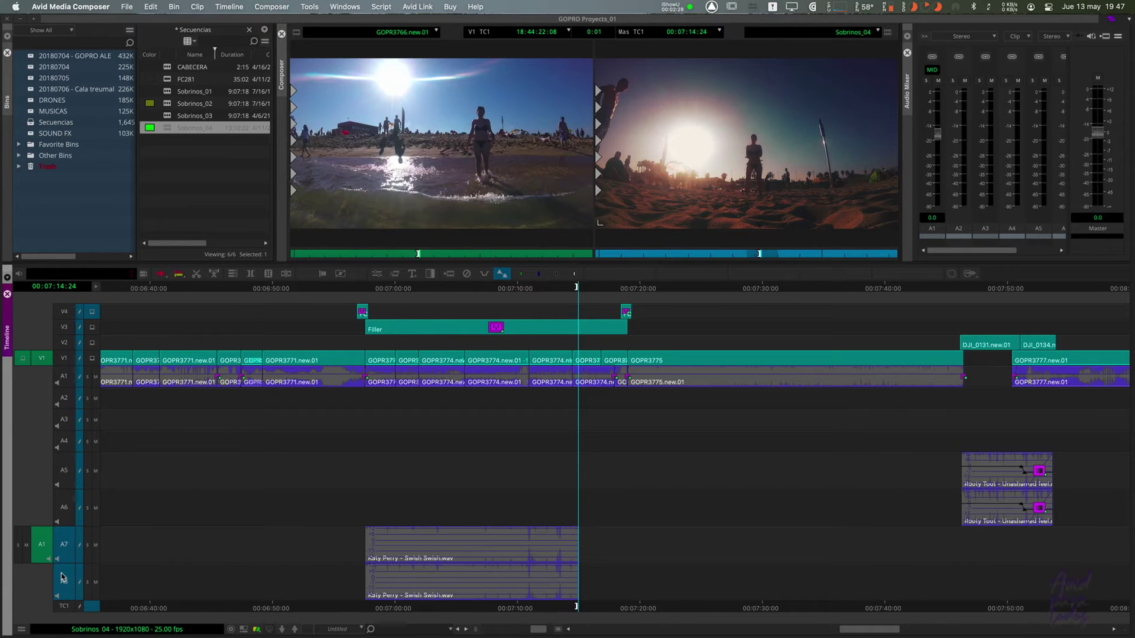
key(super+z)
key(f)
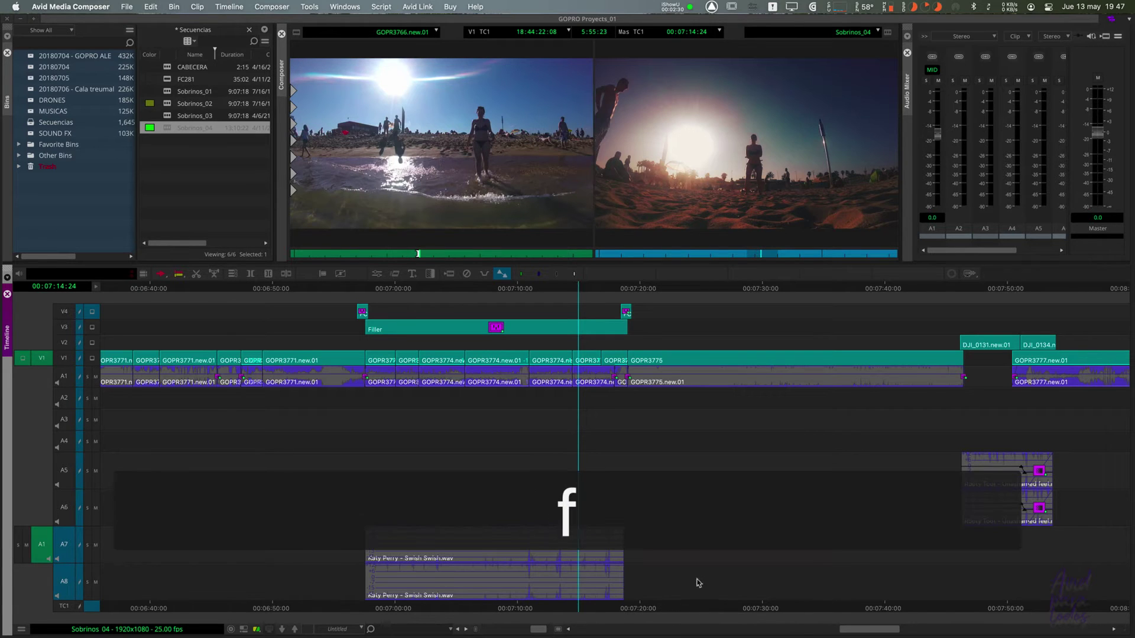
Extend the end of the Swish Swish clip to an OUT mark at 00:07:39:12, then undo the extension.
click(949, 569)
click(880, 568)
key(o)
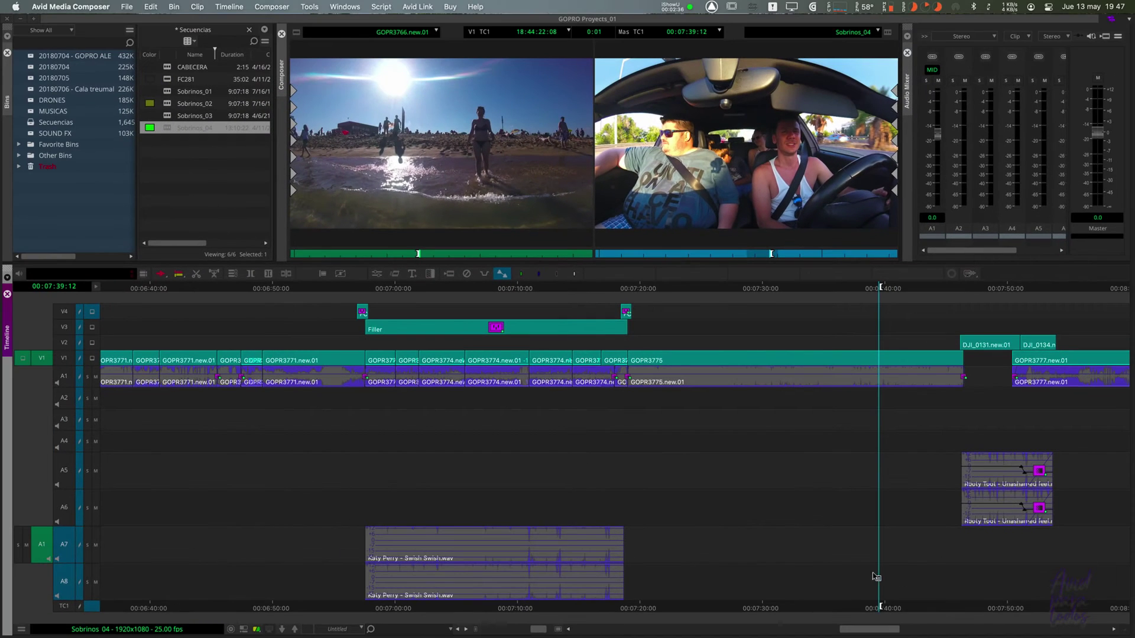
key(e)
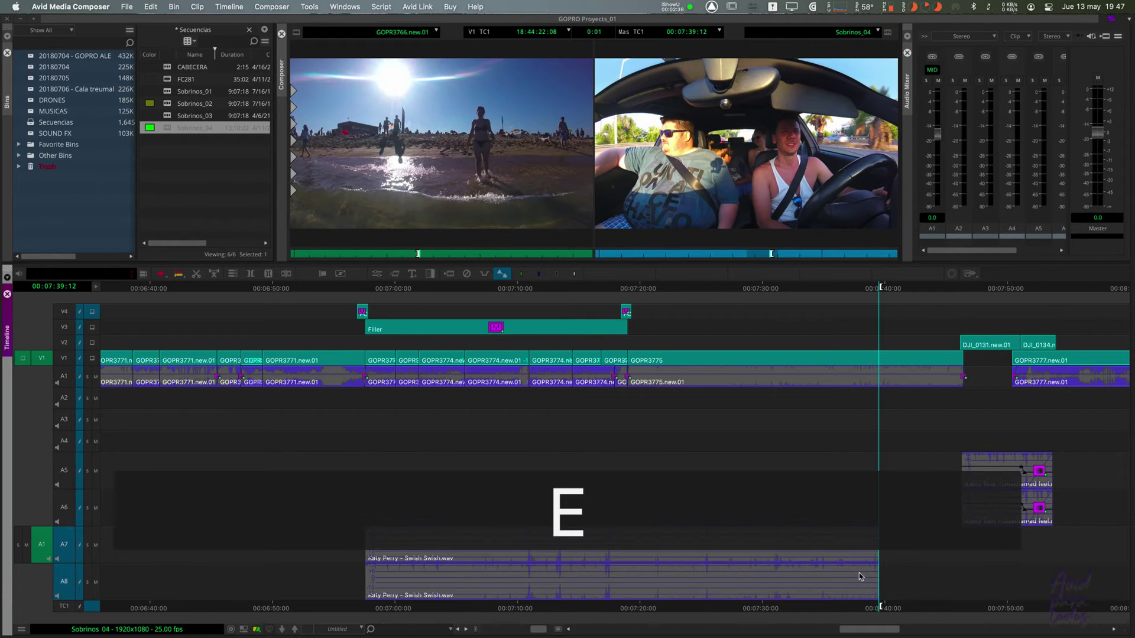
key(ctrl+z)
Use Extend to pull the Swish Swish clip's end back to an IN mark at 00:07:13:04, then undo and clear the marks.
drag(595, 572, 558, 572)
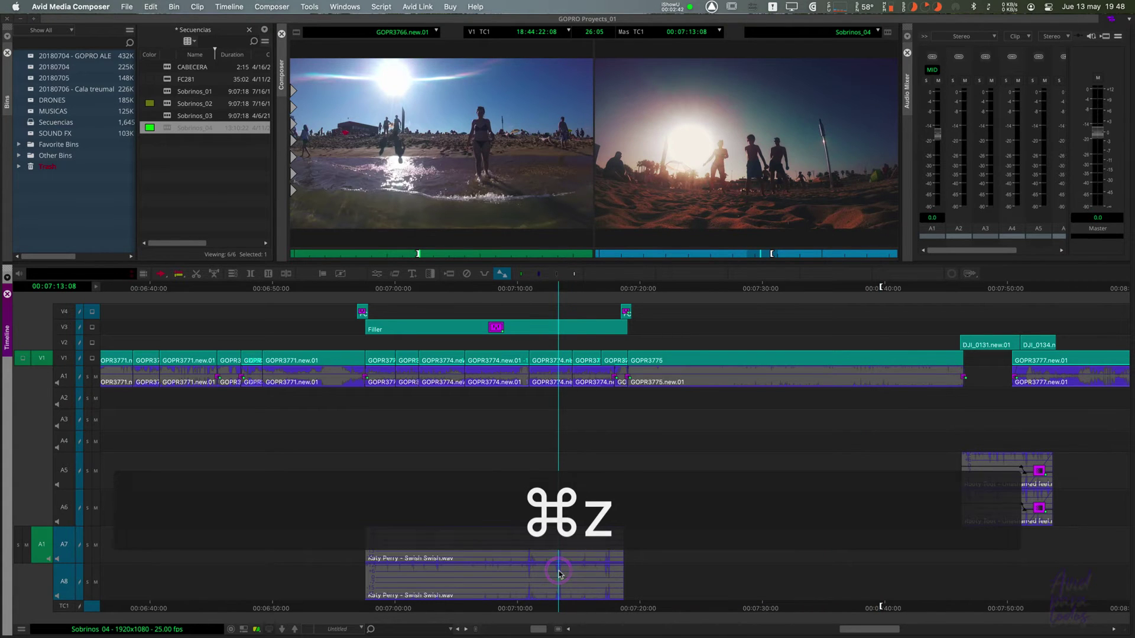
key(i)
key(f)
click(559, 572)
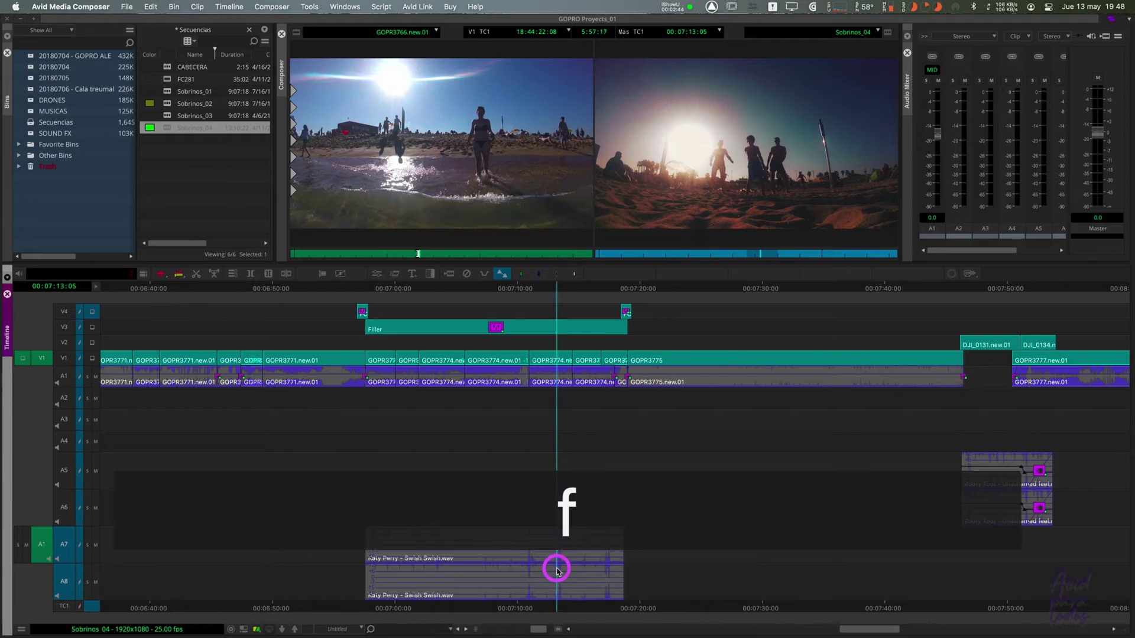
key(i)
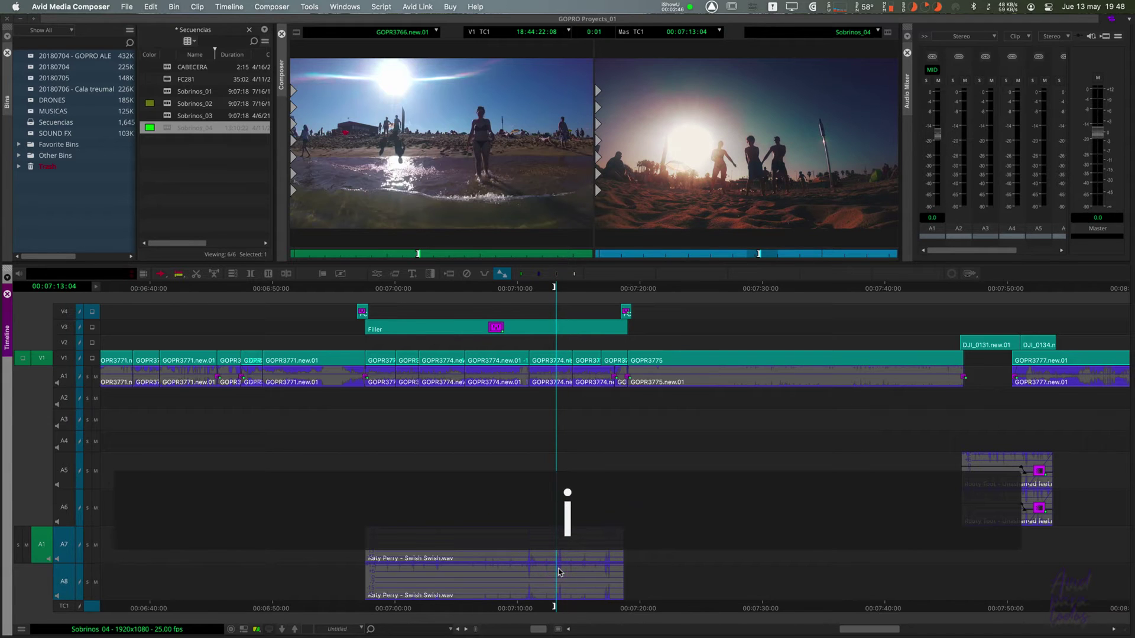
key(e)
key(cmd+z)
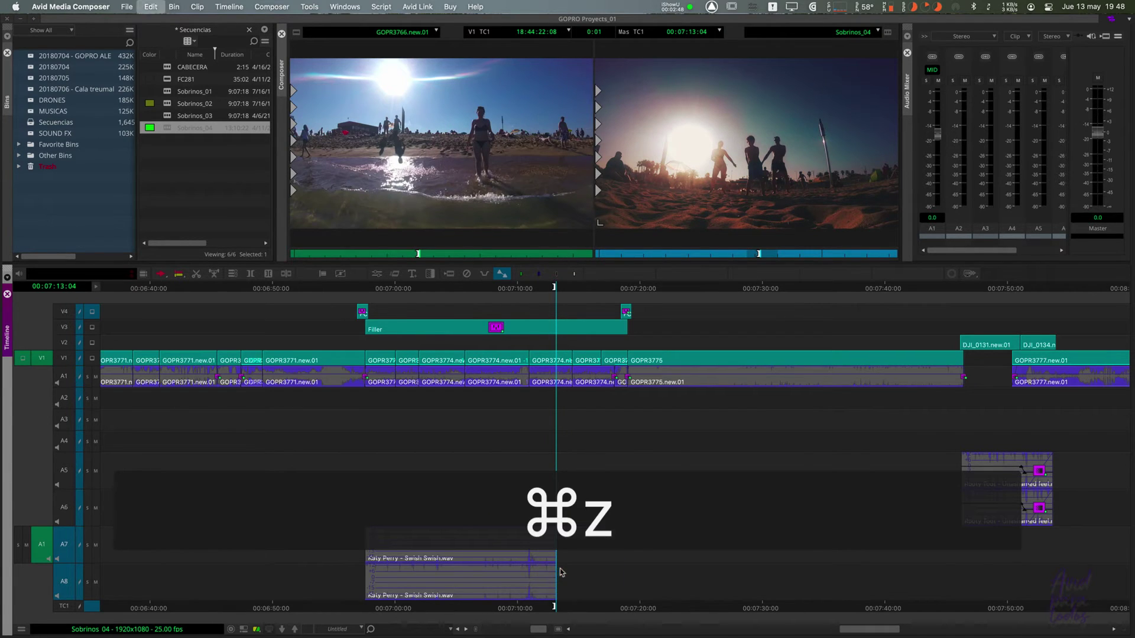
key(f)
click(656, 503)
key(e)
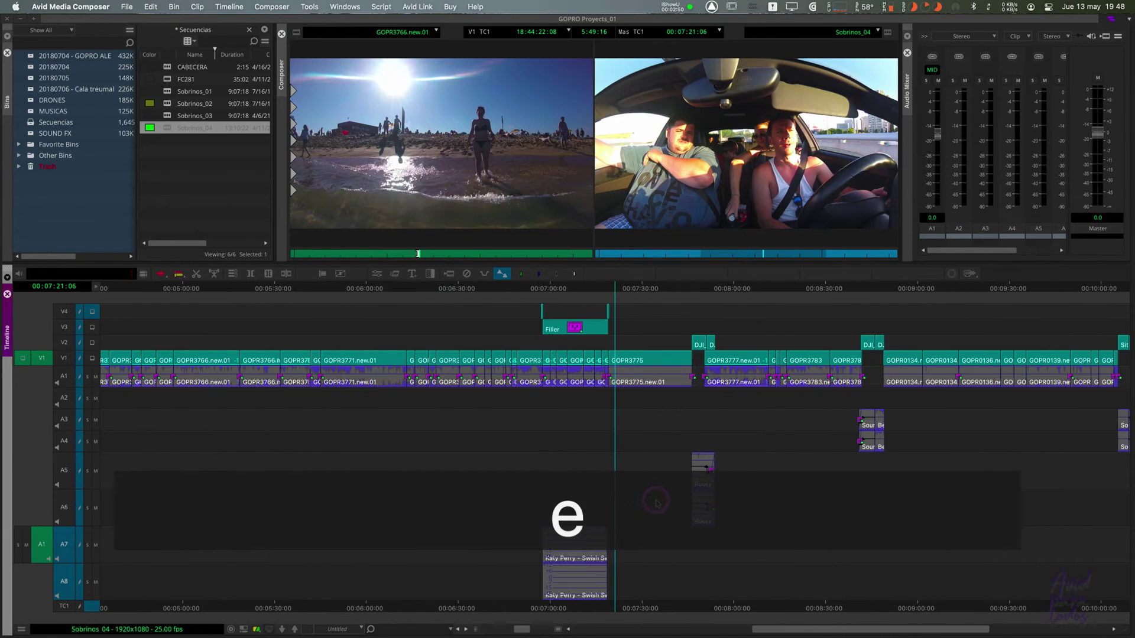
click(672, 435)
key(r)
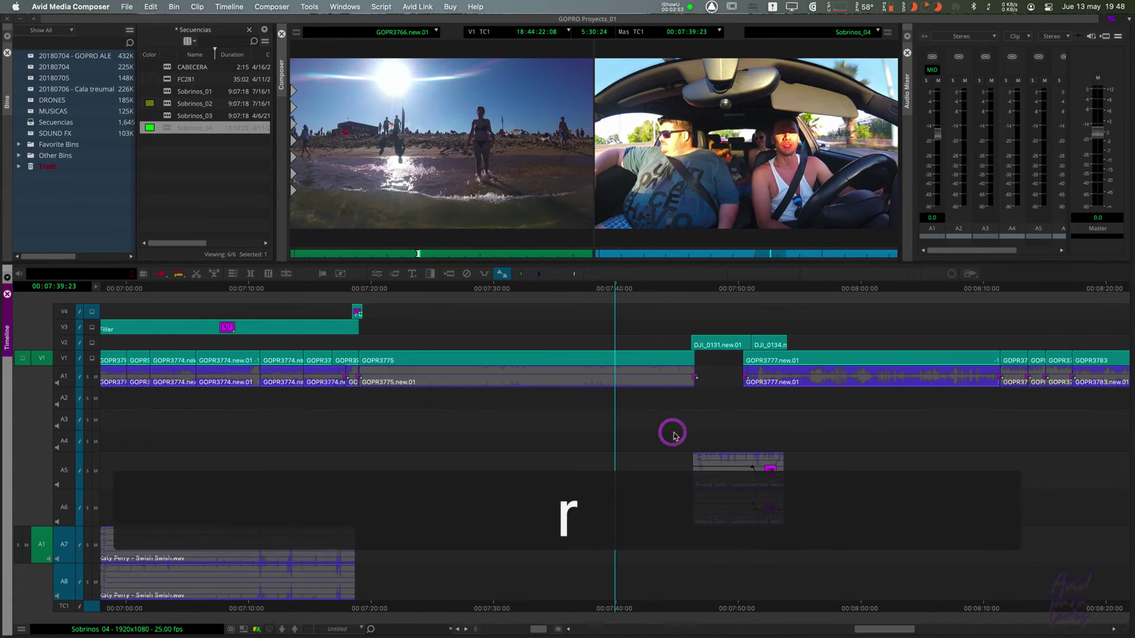
key(e)
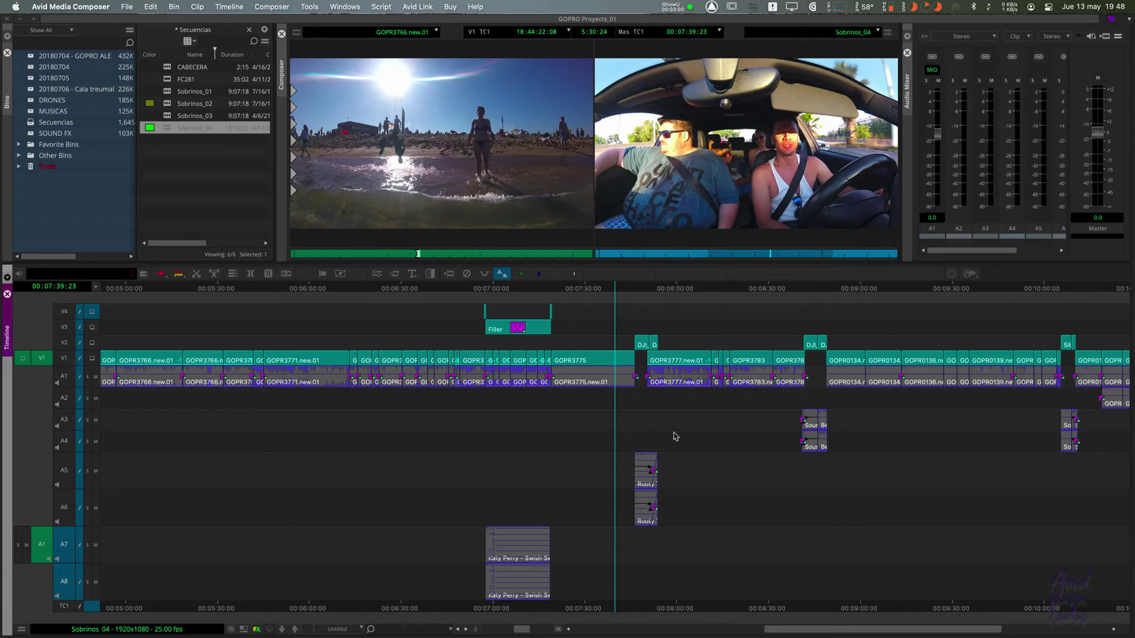
Open the Command Palette on its editing commands to examine the Top and Tail functions.
key(super+3)
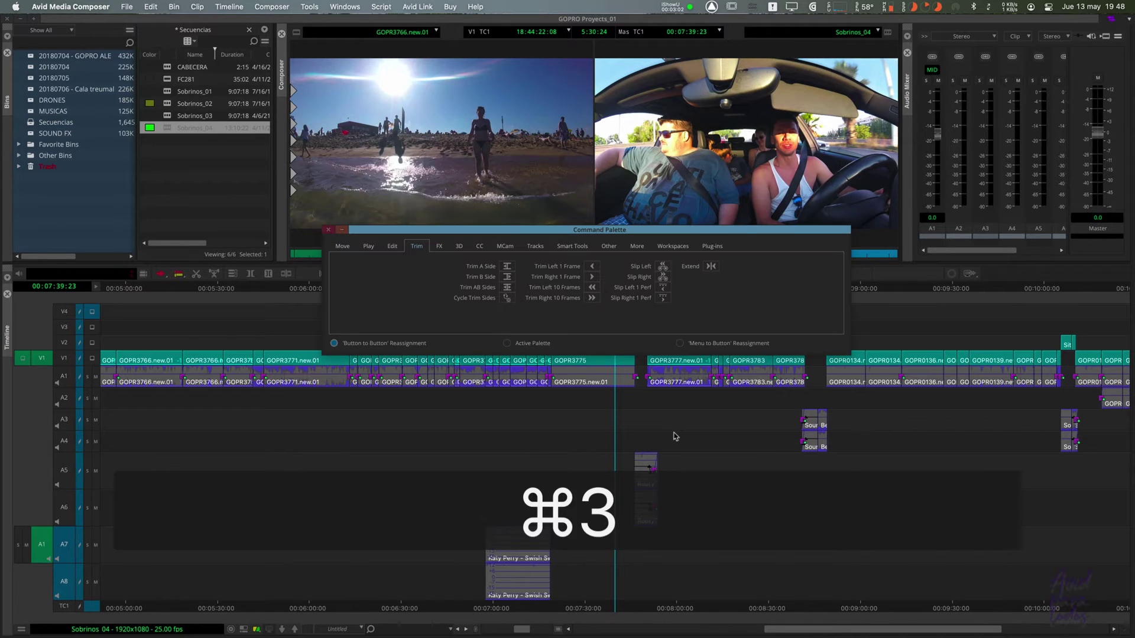
click(564, 232)
drag(563, 232, 574, 235)
click(403, 250)
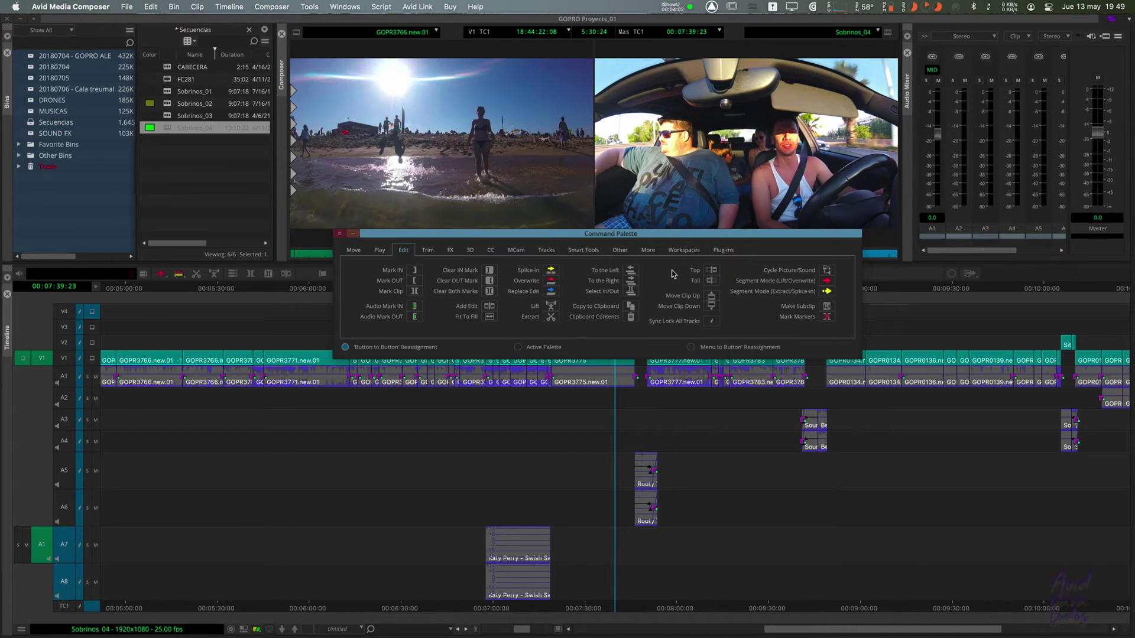
drag(501, 236, 498, 226)
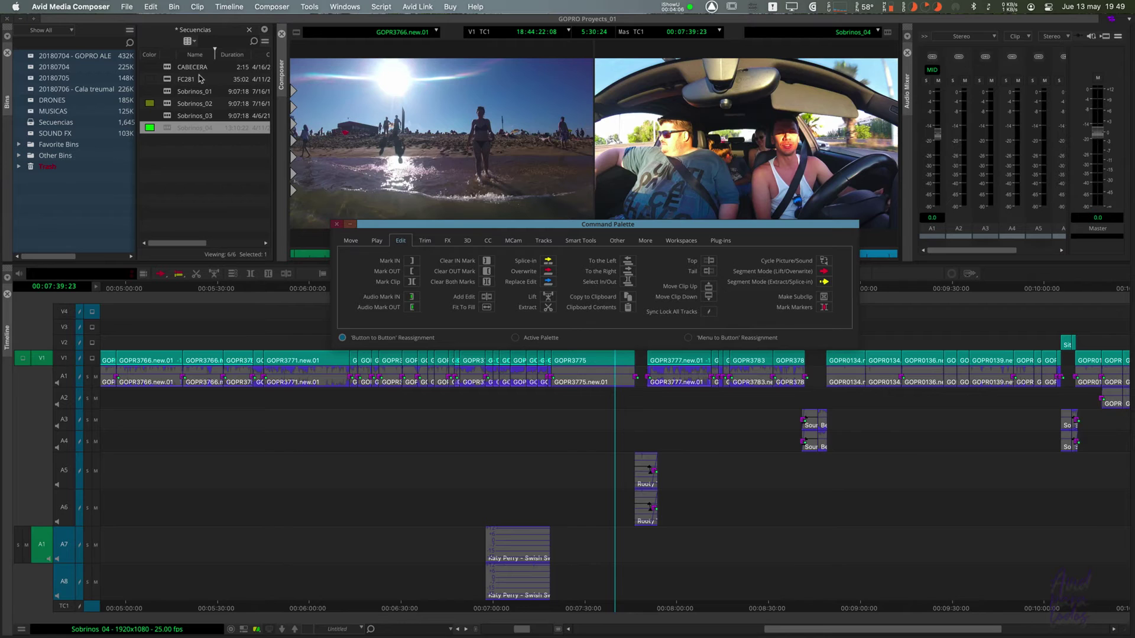
Check where Top and Tail are assigned on the Shift level of the active keyboard settings, then close the settings and Command Palette.
key(super+comma)
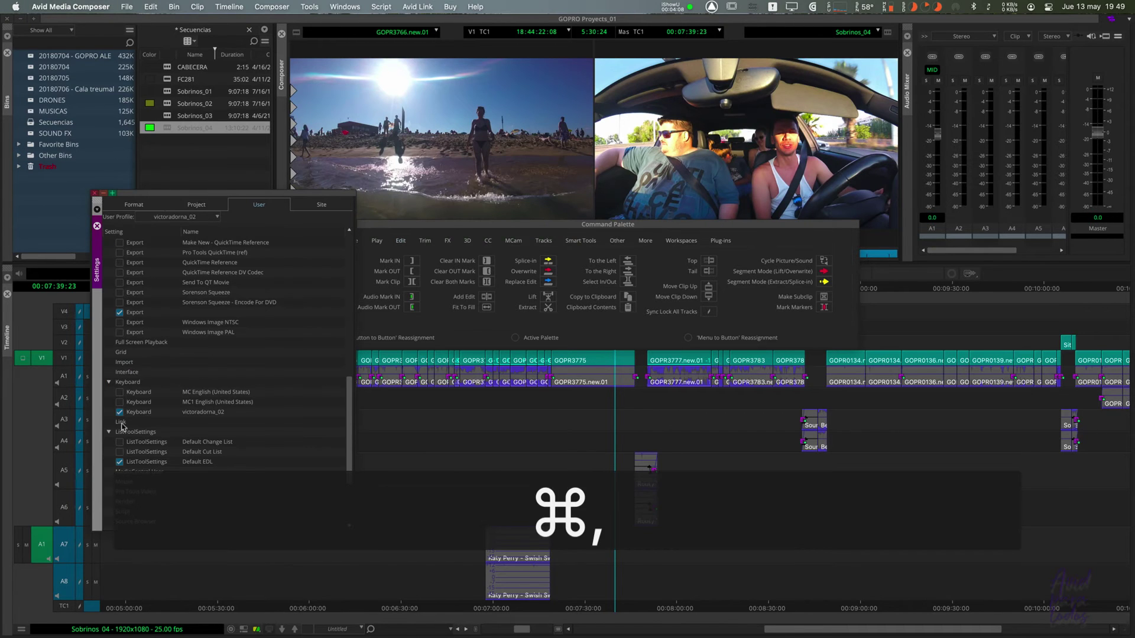
double_click(138, 412)
key(shift)
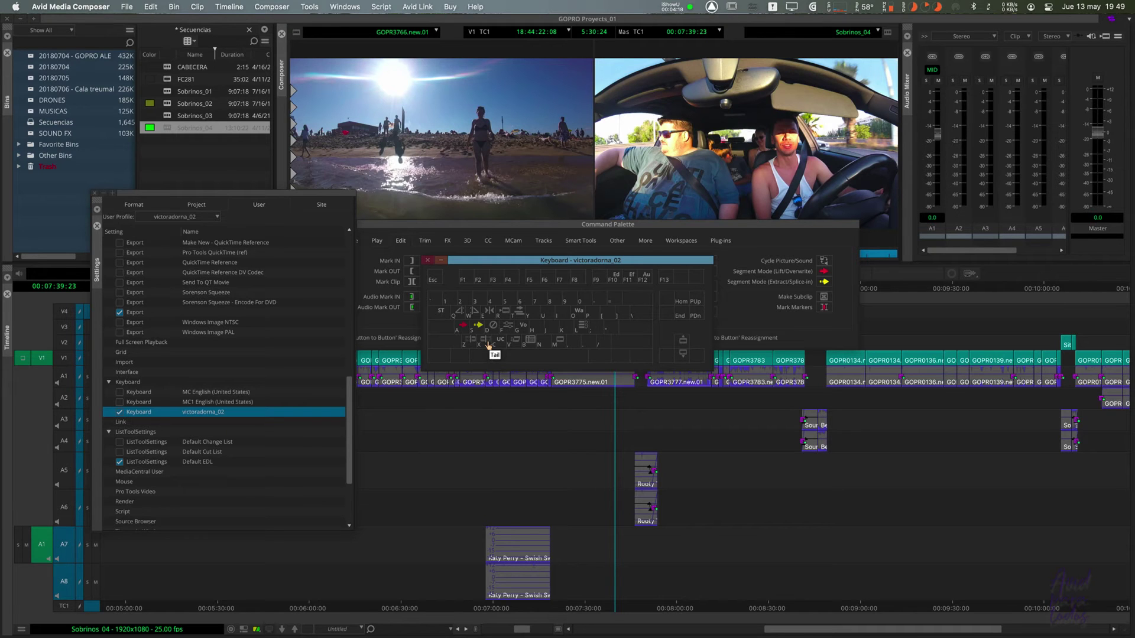
click(96, 194)
click(427, 260)
drag(384, 228, 393, 238)
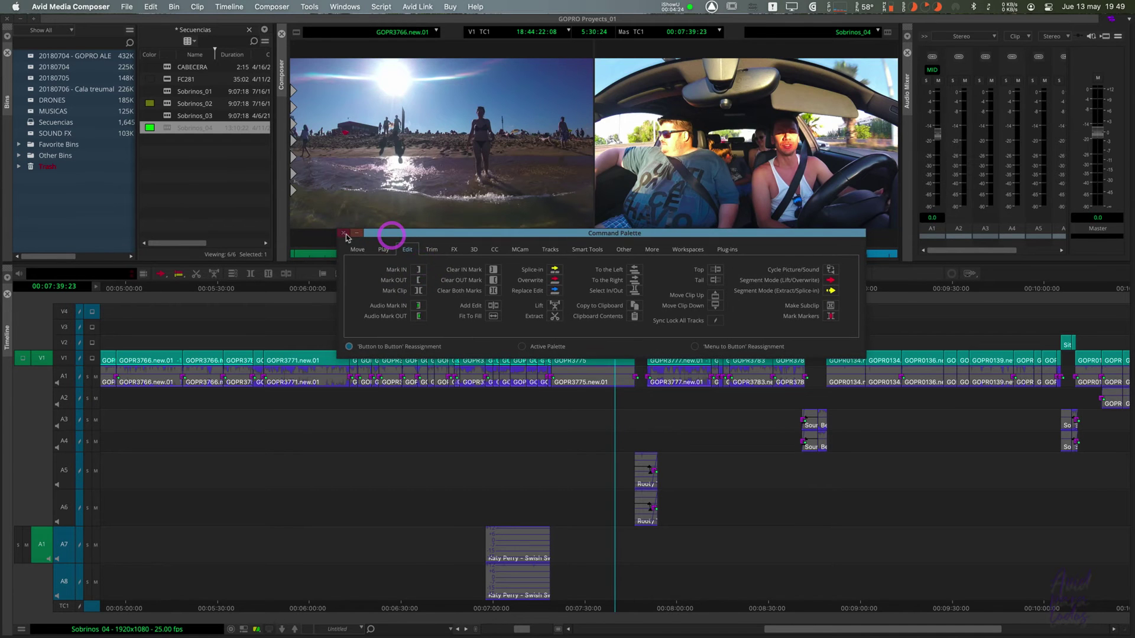
click(346, 235)
Park the playhead at 00:06:45:06 and toggle the sync locks of all tracks.
click(448, 464)
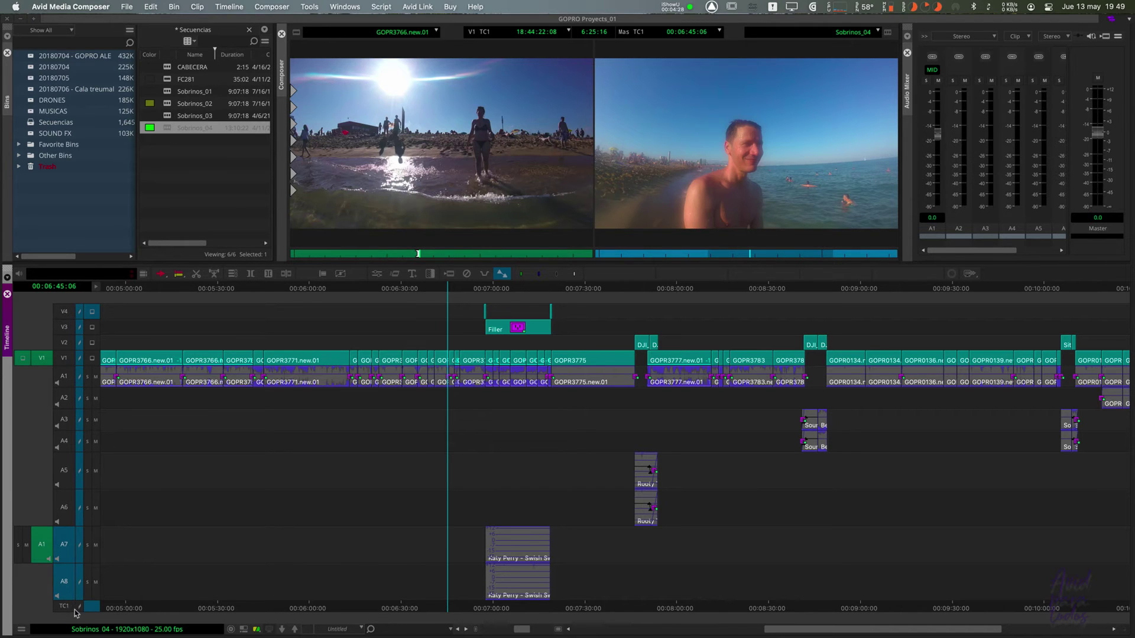
click(81, 609)
click(80, 609)
click(80, 609)
Bring the playhead to 00:11:13:21, inside the long GOPR3784.new.01 clip that follows the gap.
click(580, 549)
click(793, 555)
key(e)
click(818, 414)
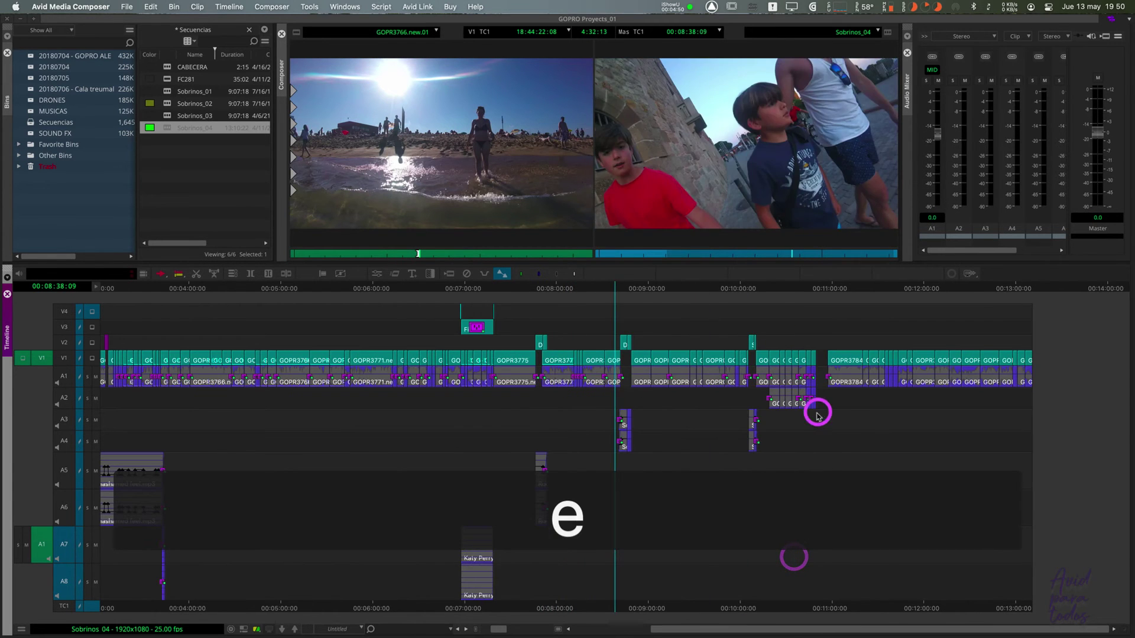
click(846, 398)
key(r)
click(612, 360)
click(660, 365)
drag(661, 364, 637, 366)
key(space)
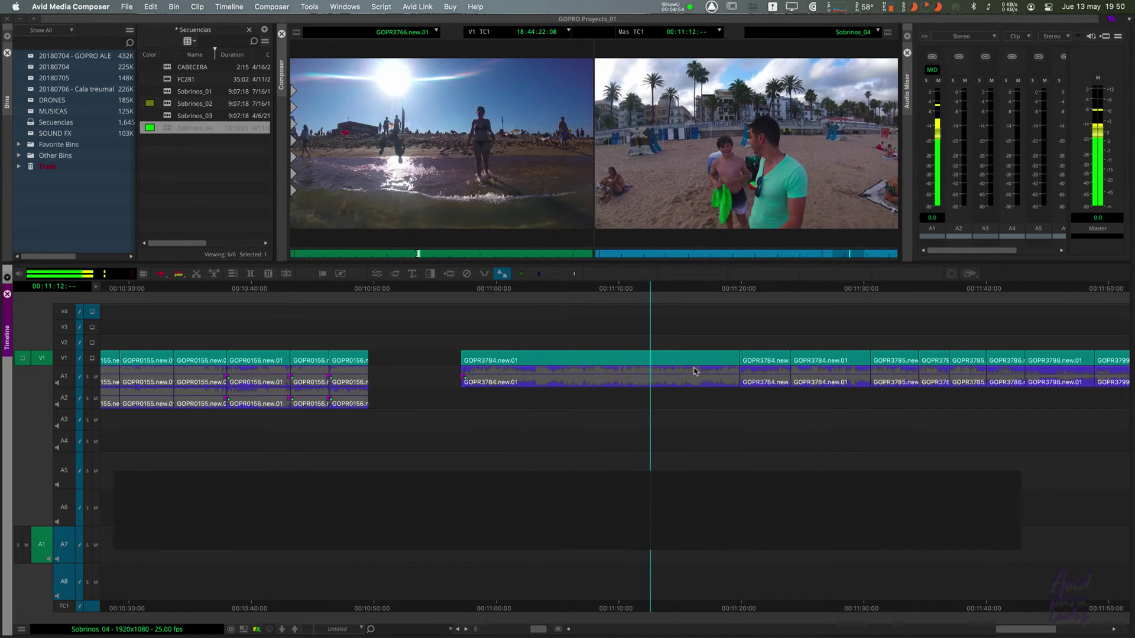
key(space)
With only V1 and A1 selected, try Tail and Top on GOPR3784.new.01 at 00:11:13:21, undoing each trim.
key(super+shift+a)
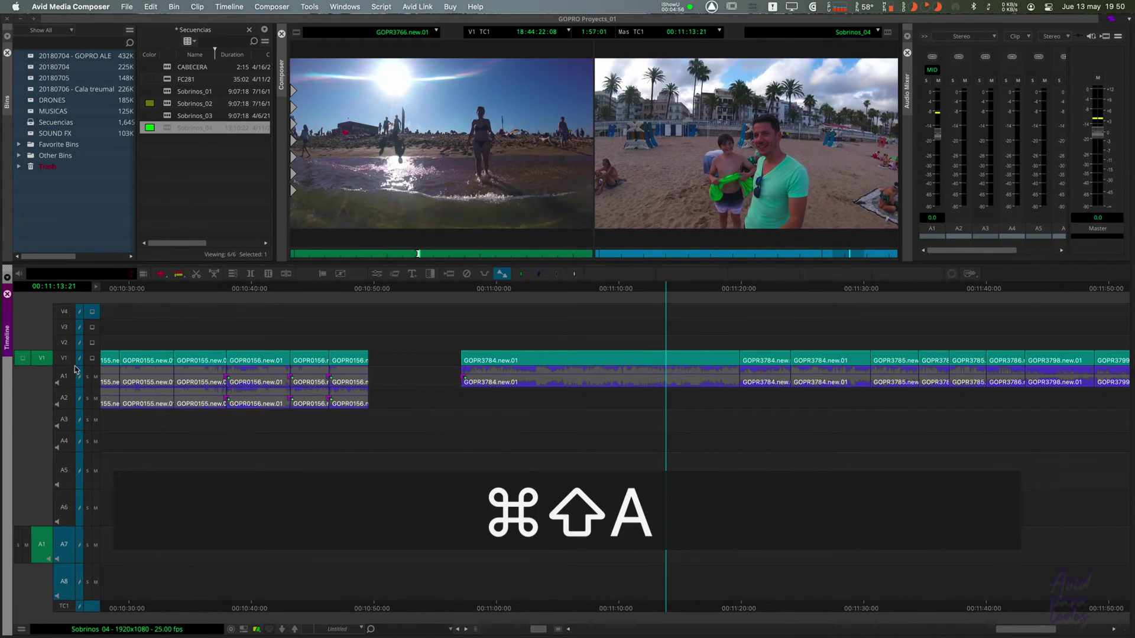
click(69, 374)
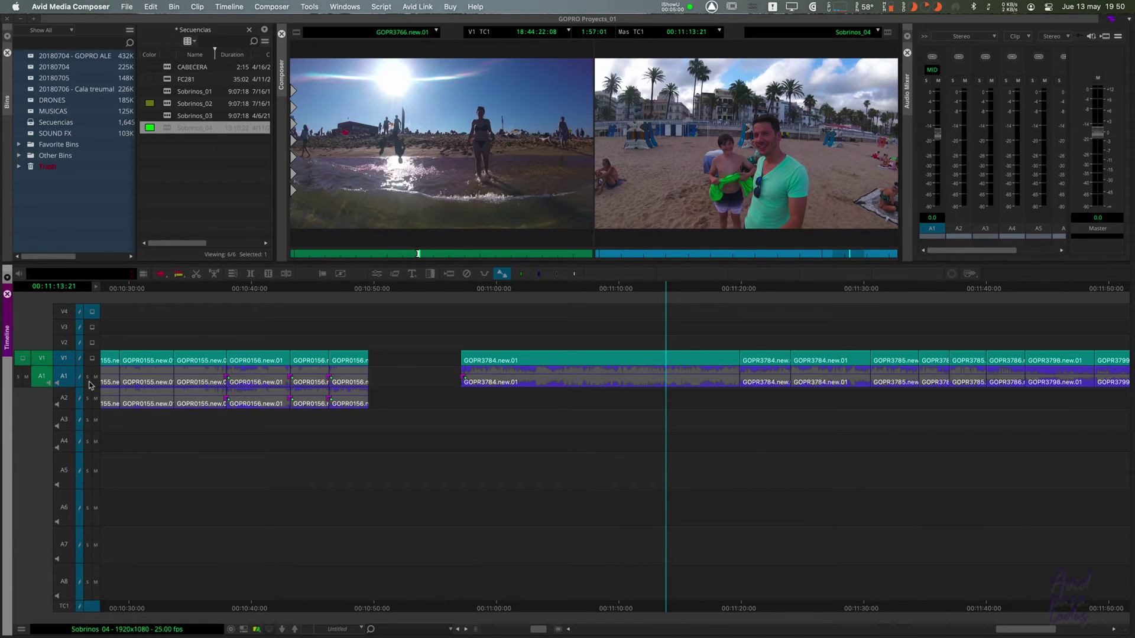
key(x)
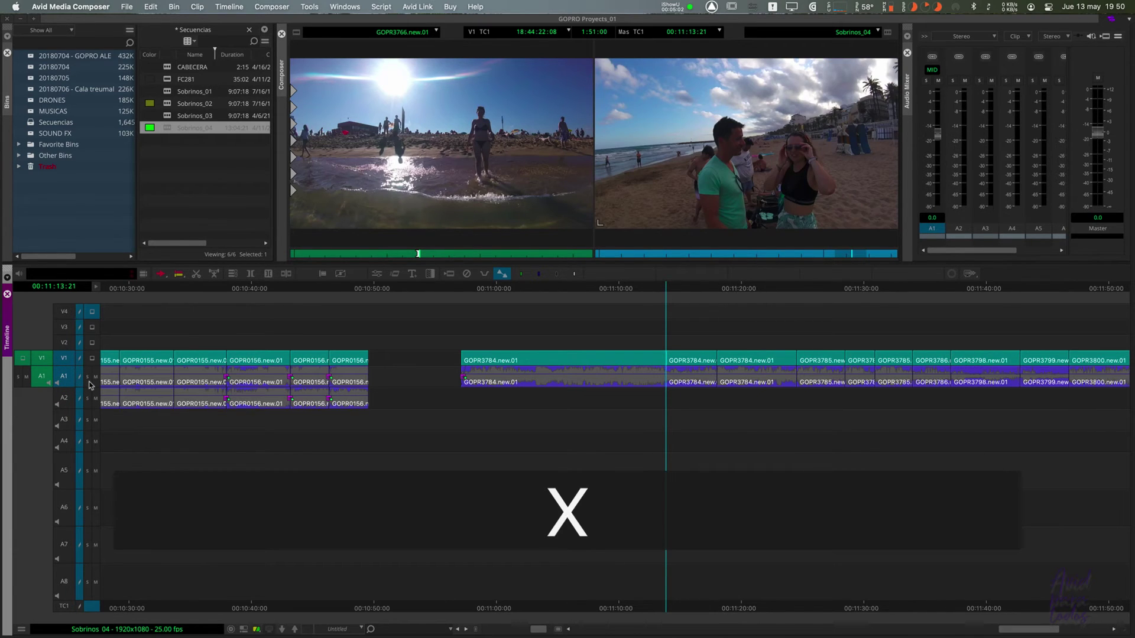
key(super+z)
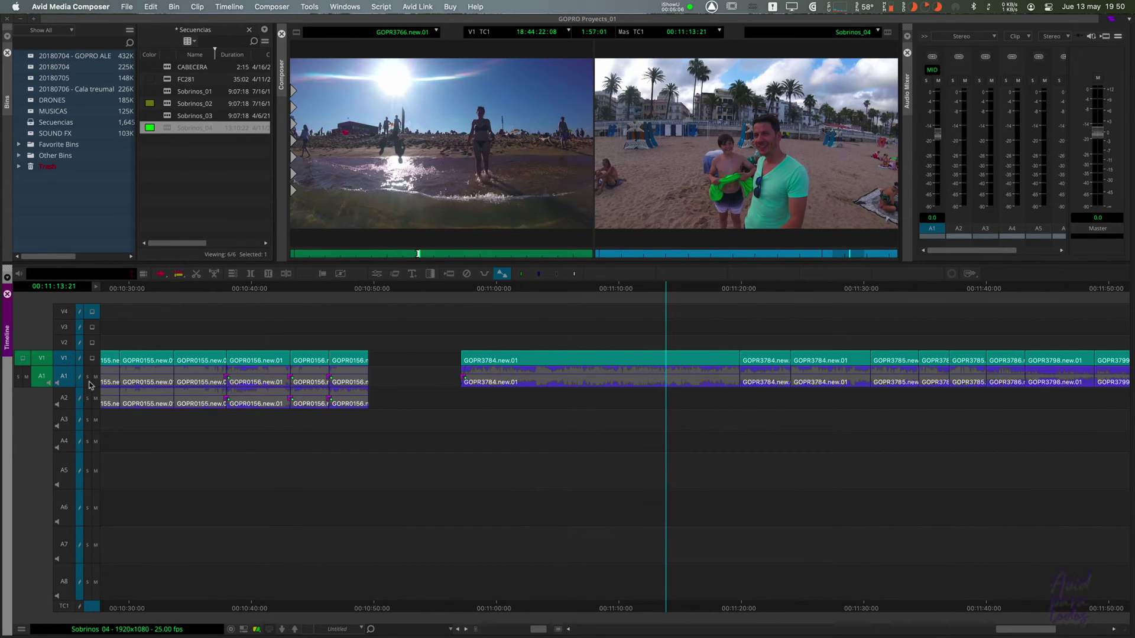
key(z)
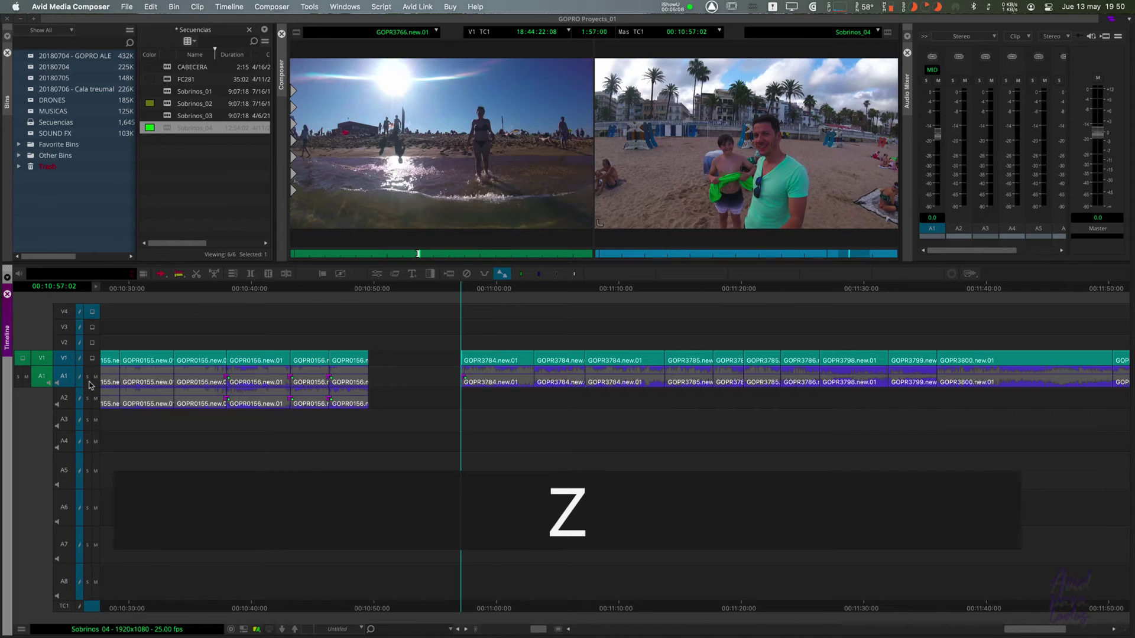
key(super+z)
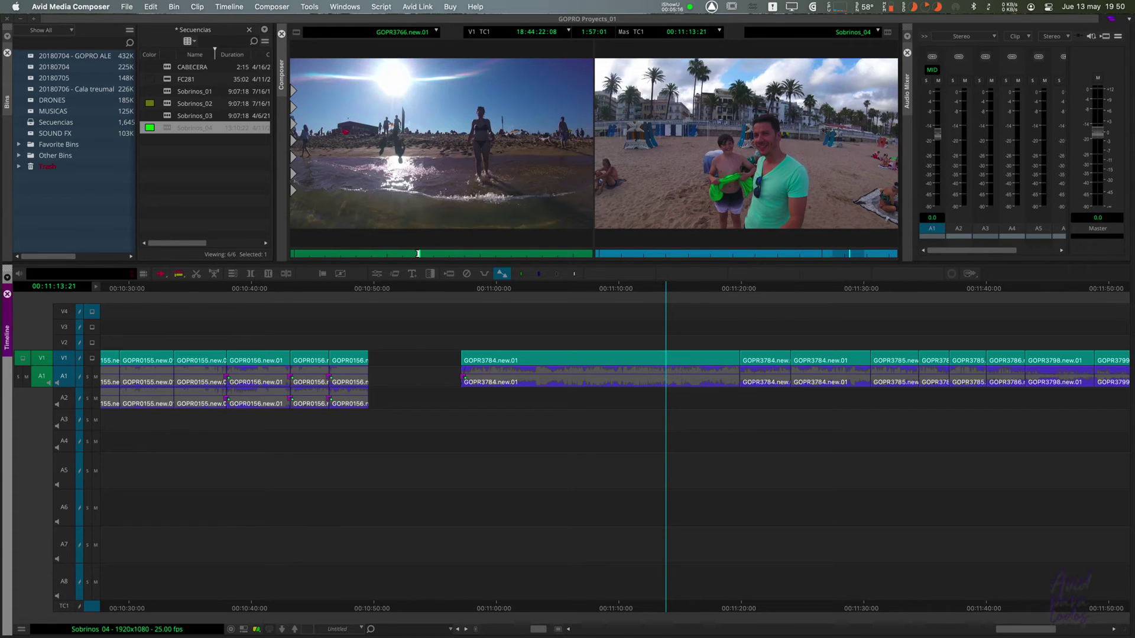
Try Tail at 00:11:13:21 with V1 and A1 deselected, then clear the marks and reselect both tracks.
drag(70, 375, 65, 359)
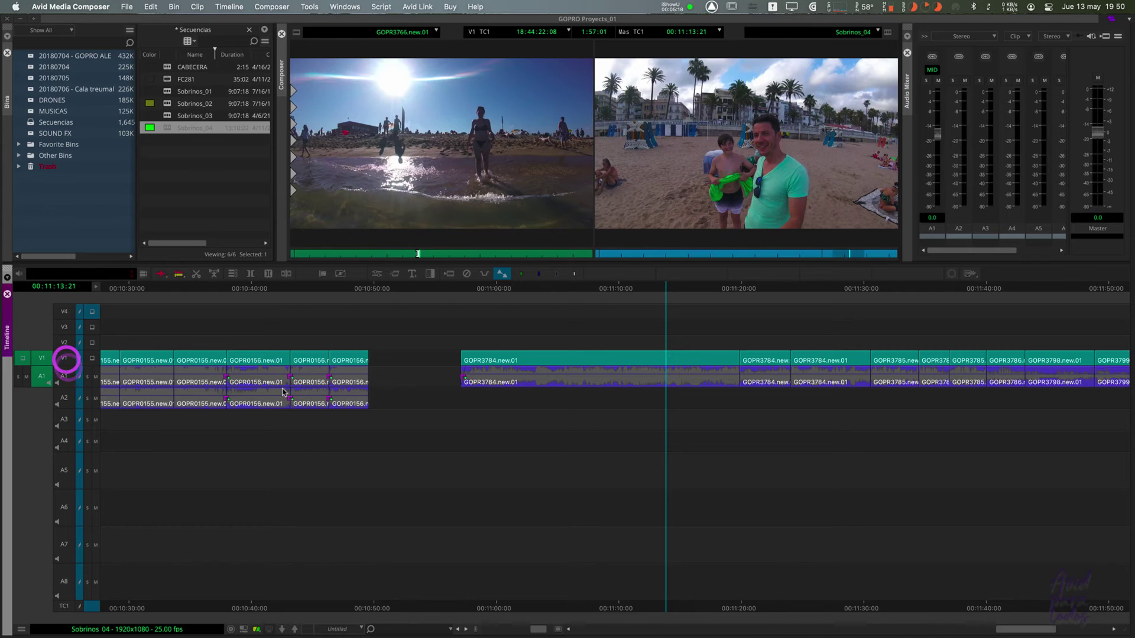
key(x)
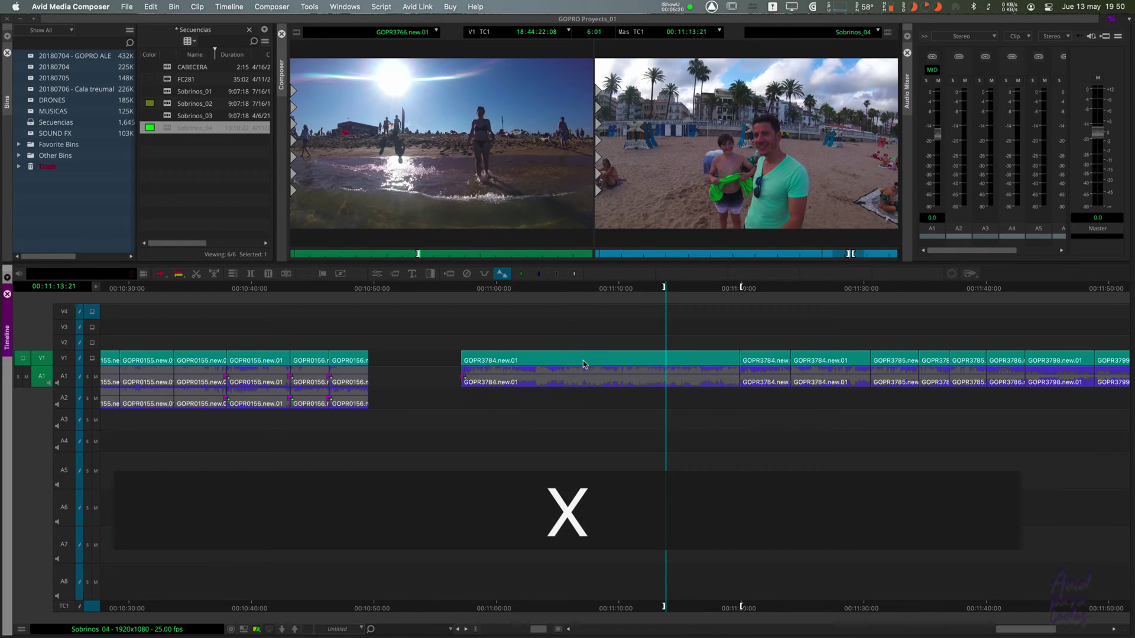
key(f)
drag(65, 359, 65, 377)
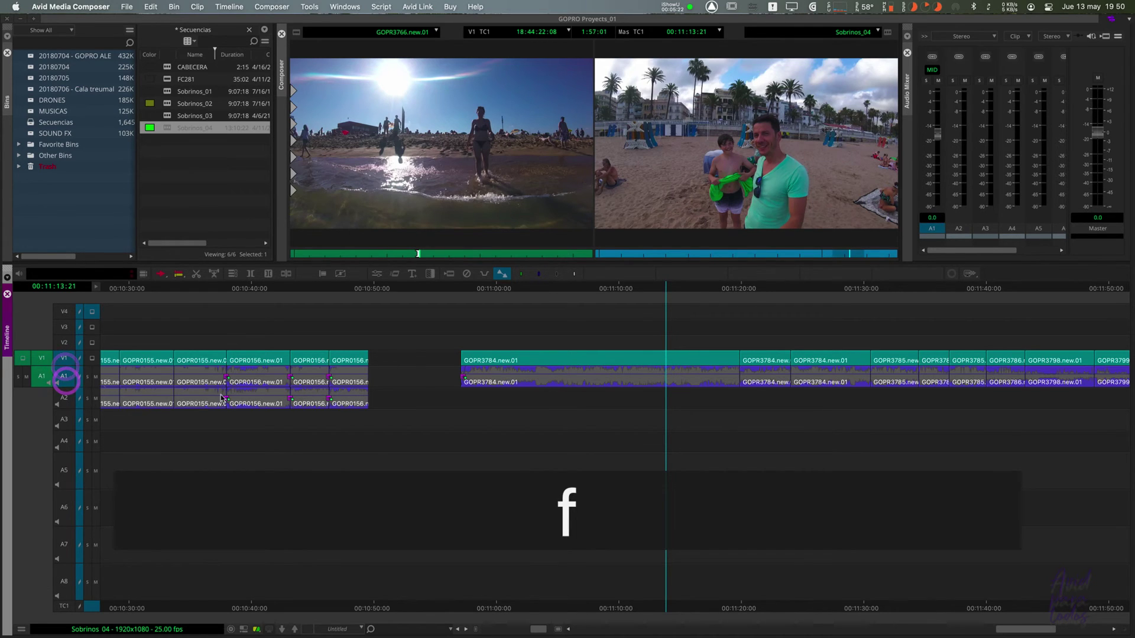
Apply Tail twice to GOPR3784.new.01 on V1 and A1 at 00:11:13:21, undoing the trim each time.
key(x)
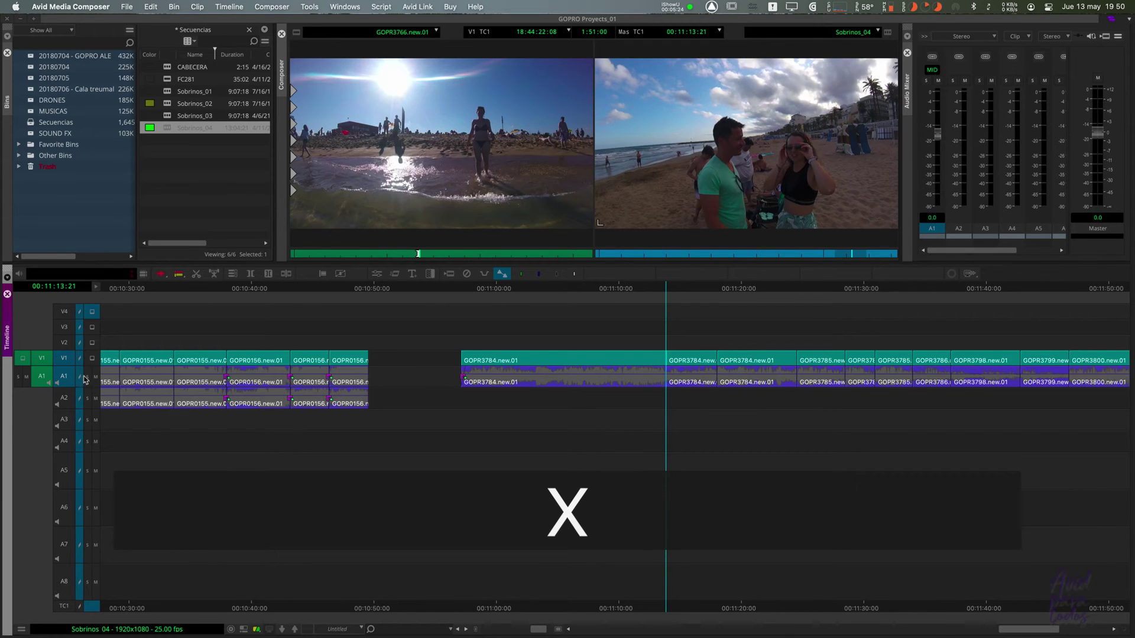
key(super+z)
drag(64, 362, 65, 373)
key(x)
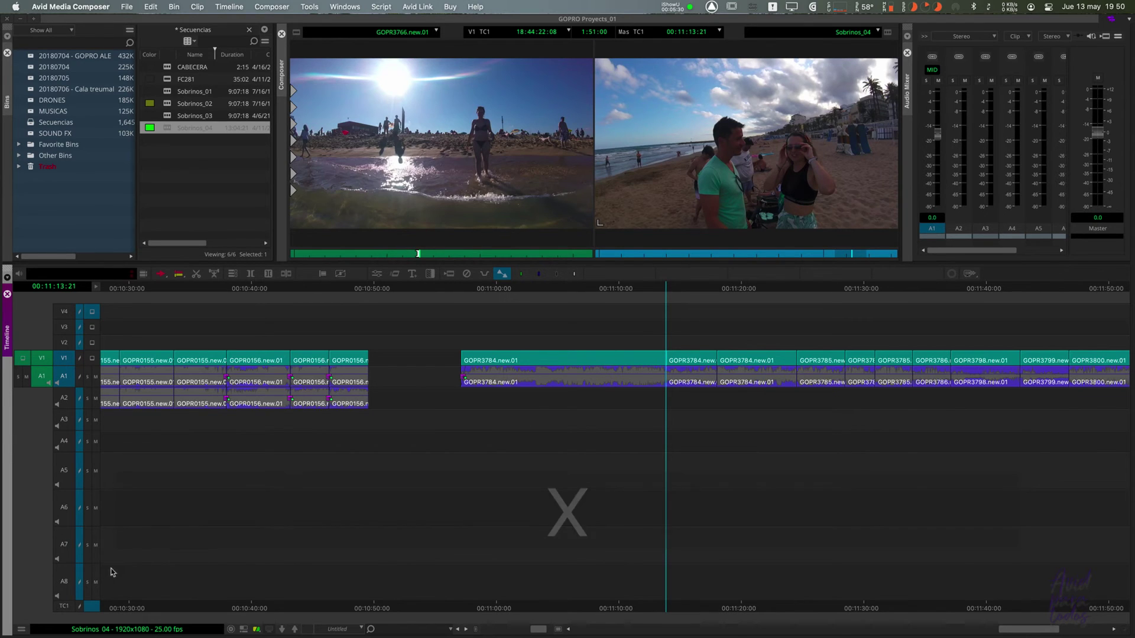
key(super+z)
Turn off all sync locks, apply Tail to GOPR3784.new.01 at 00:11:13:21, then restore the locks and undo the trim.
click(79, 606)
click(81, 606)
key(x)
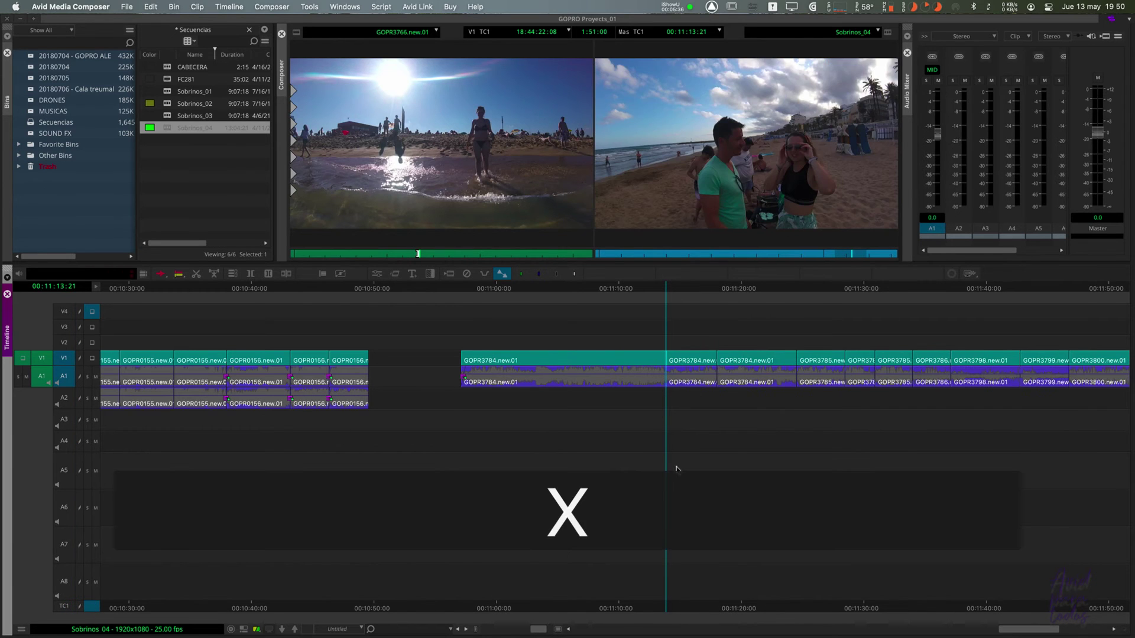
click(79, 606)
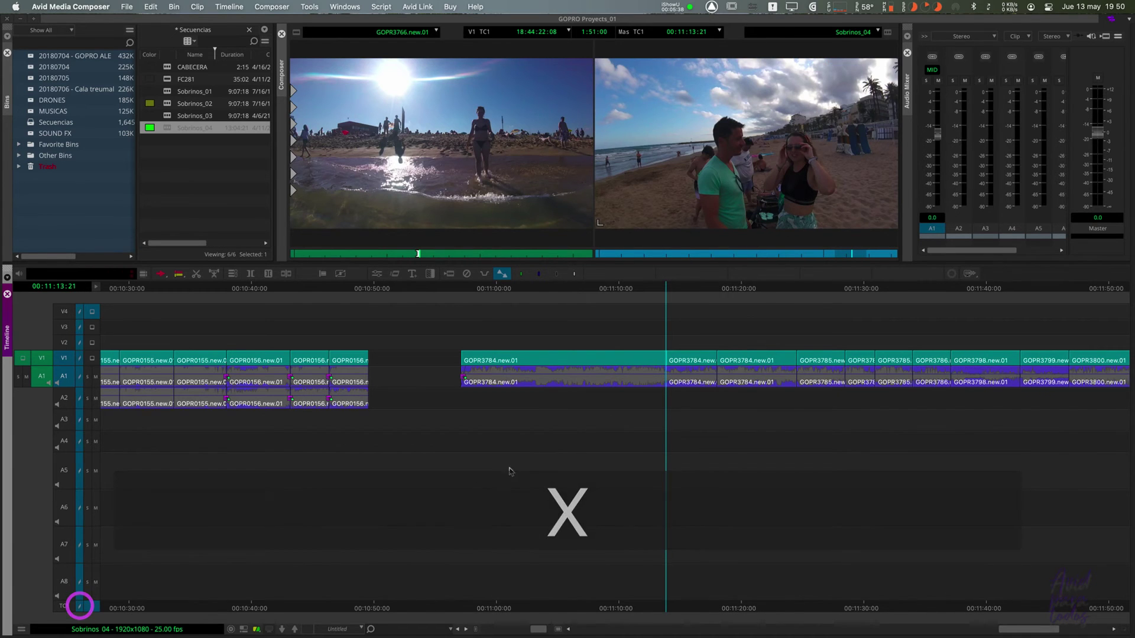
click(690, 415)
key(r)
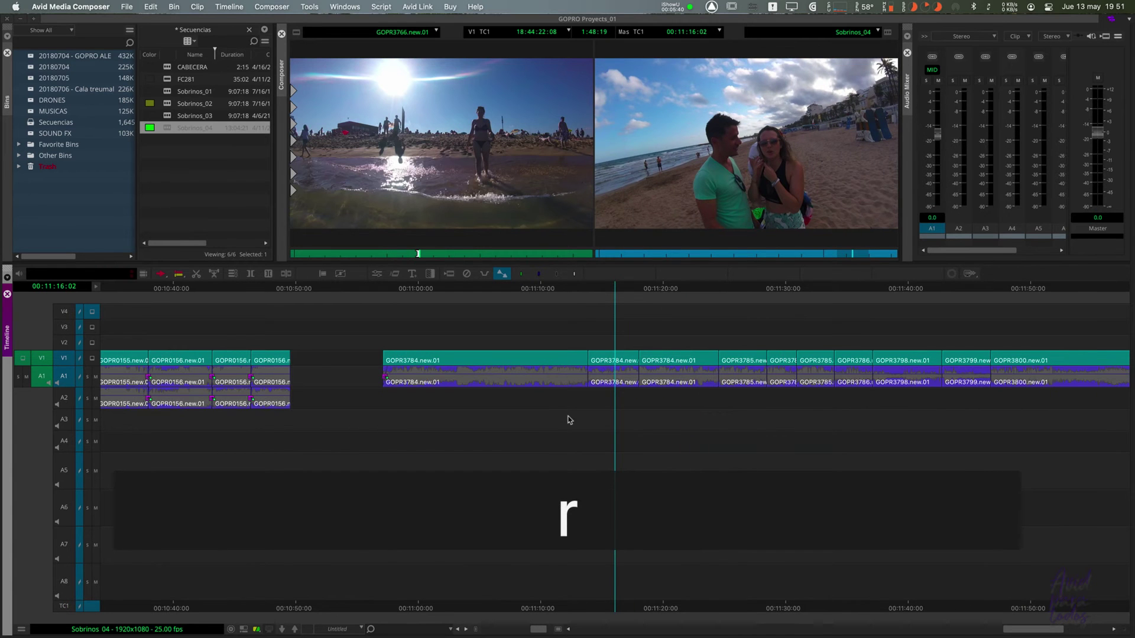
key(super+z)
Move the playhead to 00:13:09:00 within GOPR3803.new.01, the last clip of the sequence.
click(552, 355)
click(454, 361)
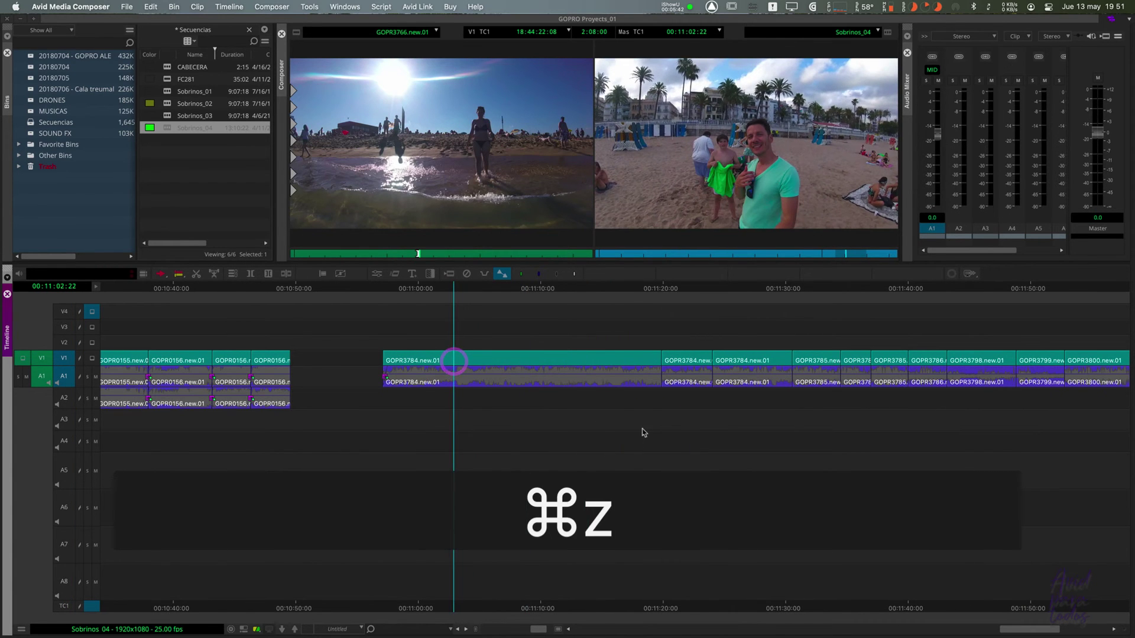
key(e)
click(713, 392)
click(925, 381)
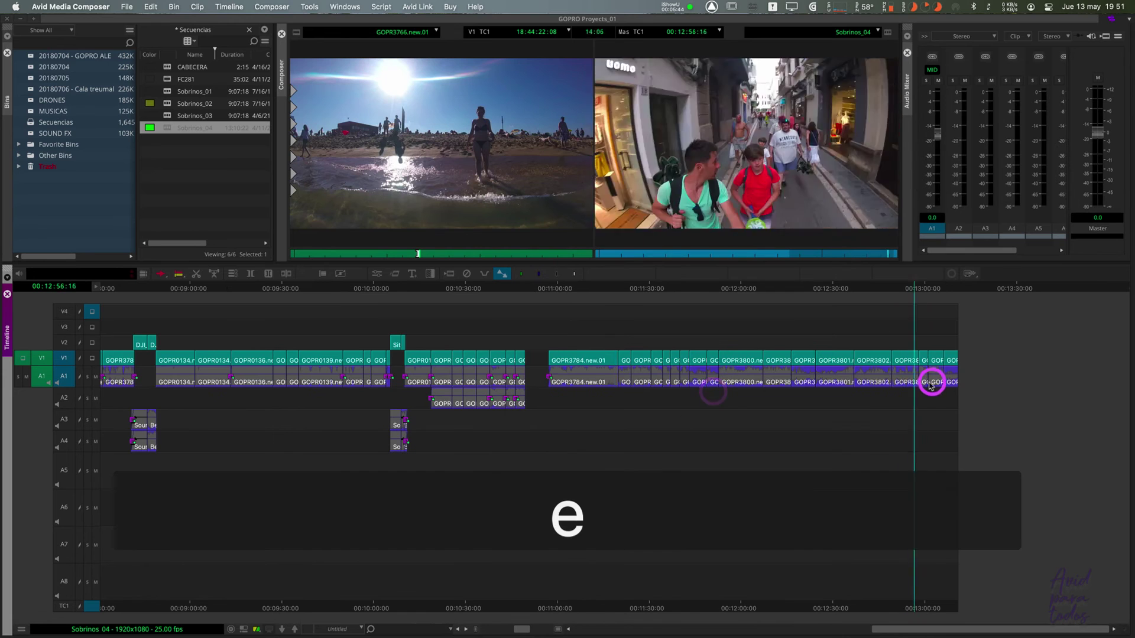
key(r)
drag(727, 374, 750, 376)
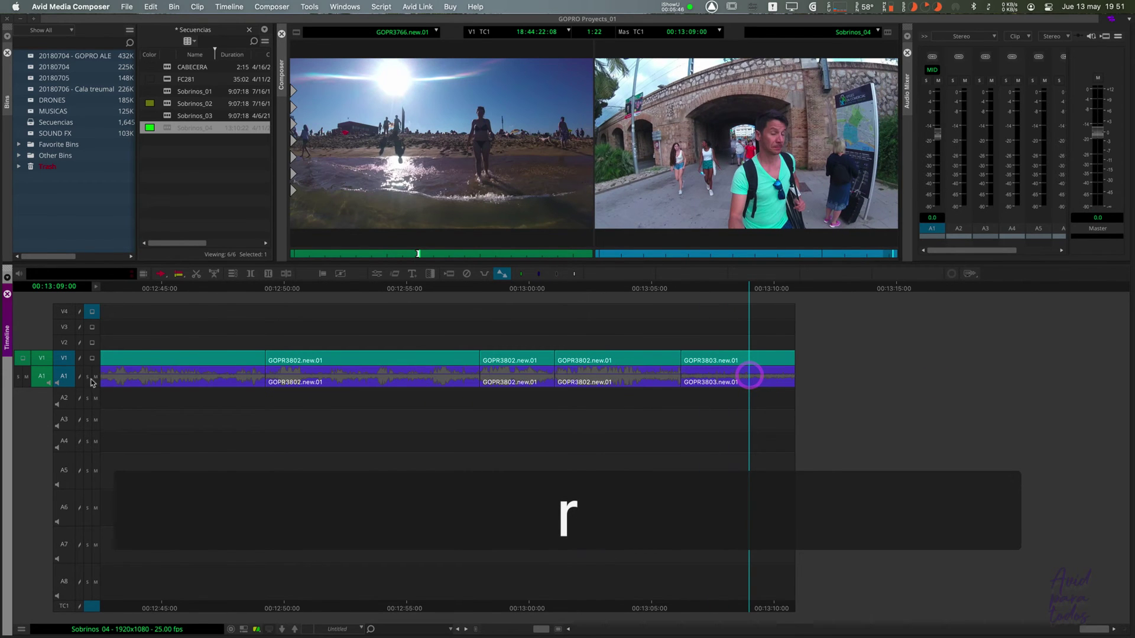
Try Tail on the last clip at 00:13:09:00 and Top at 00:13:07:12, undoing each trim.
key(shift+x)
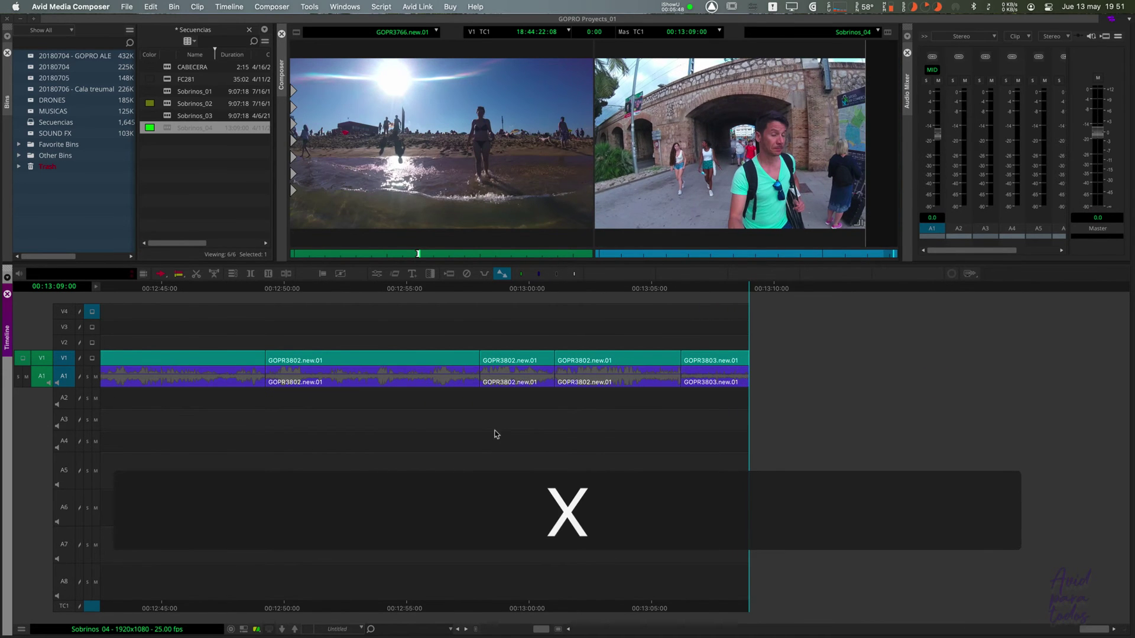
key(super+z)
drag(686, 408, 713, 405)
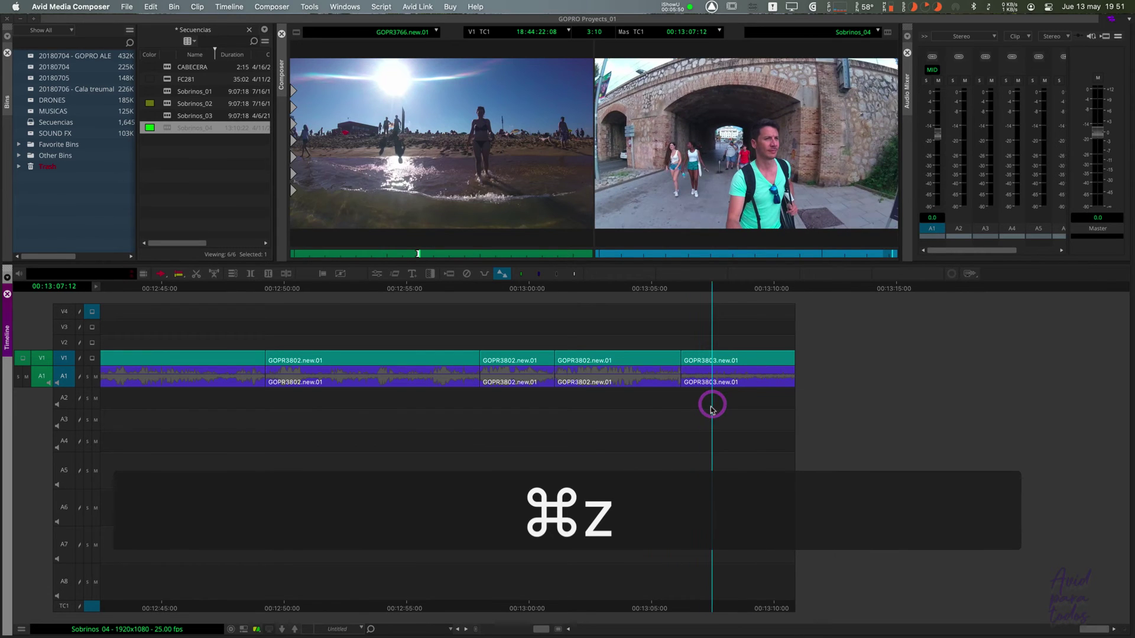
key(shift+z)
key(super+z)
Select only V1, apply Top to the last clip at 00:13:07:12 with sync locks off, then undo the trim.
key(super+shift+a)
click(64, 359)
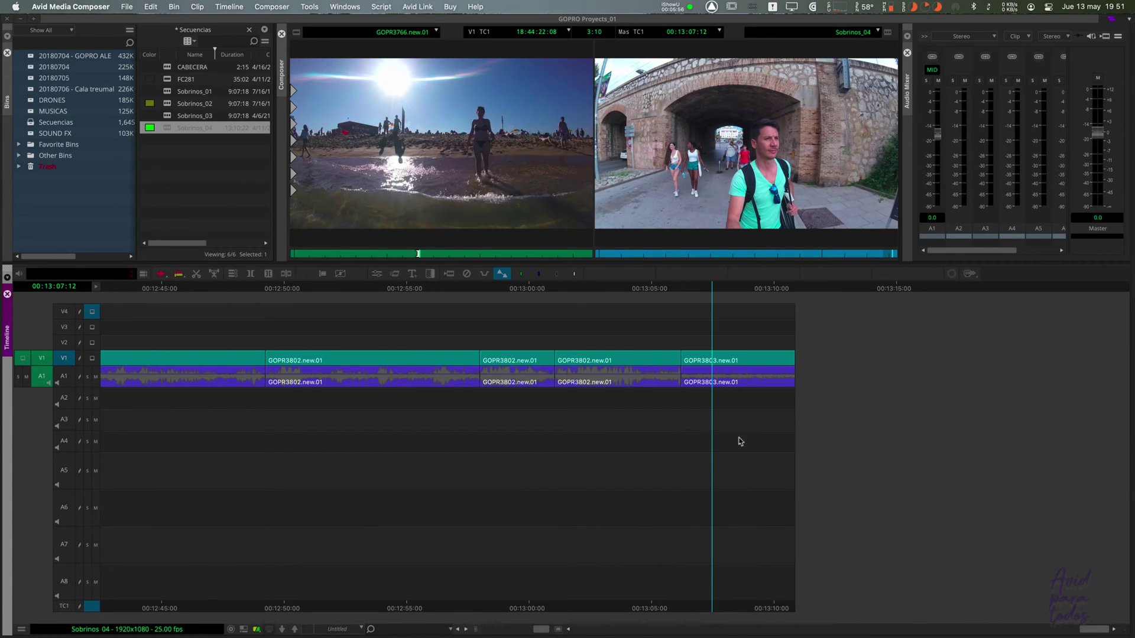
key(z)
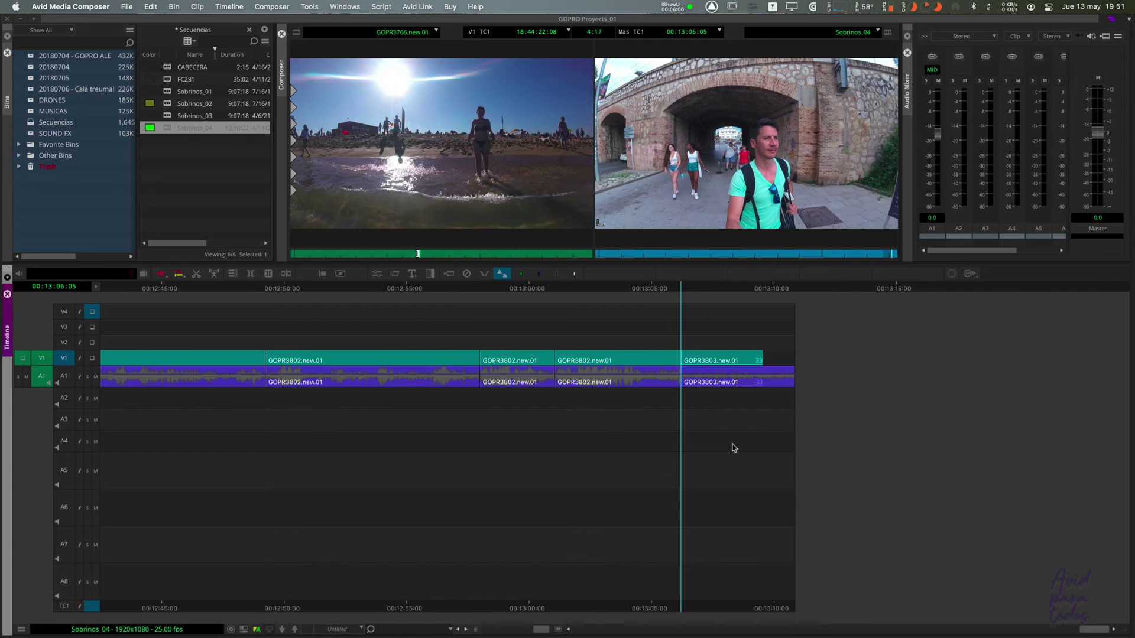
key(super+z)
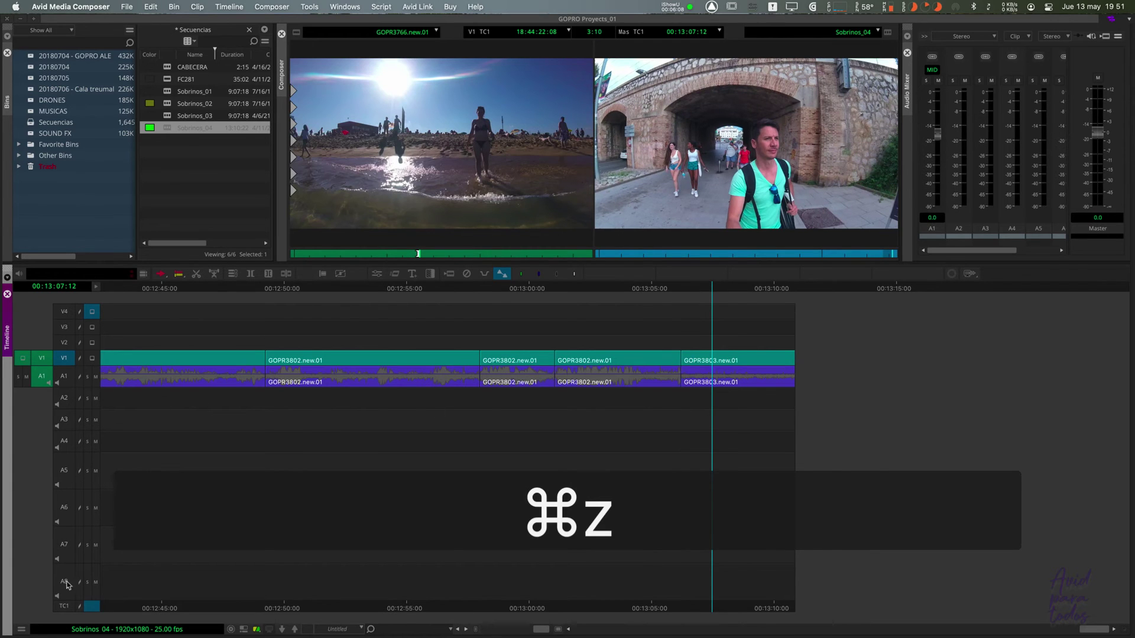
Turn on the sync locks for all tracks, apply Top at 00:13:07:12 with only V1 selected, then undo it.
click(81, 609)
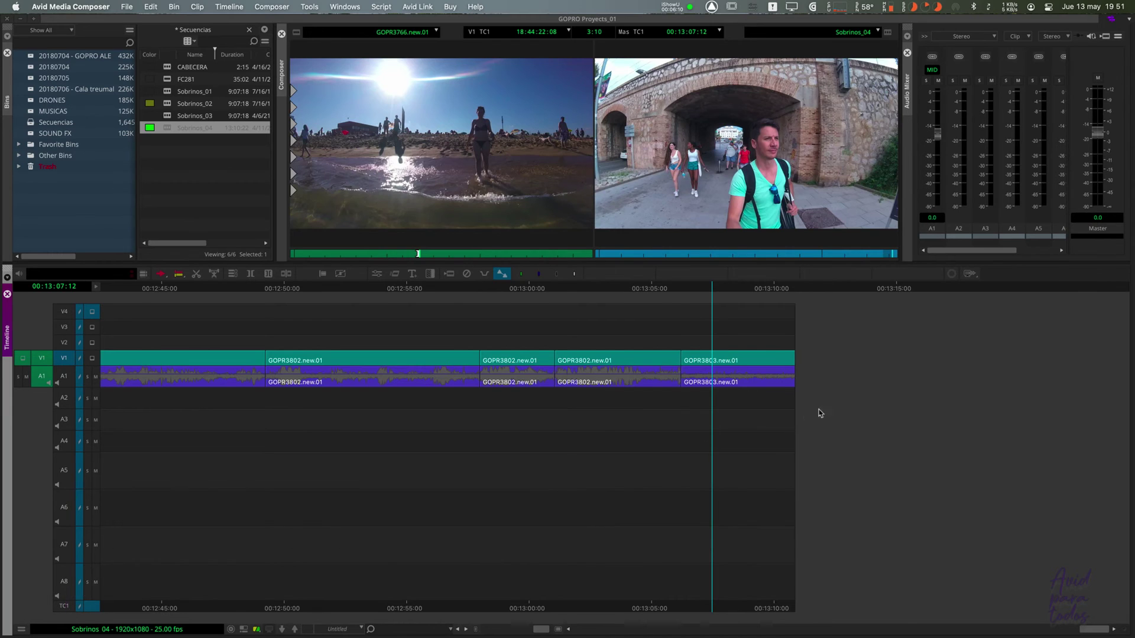
key(z)
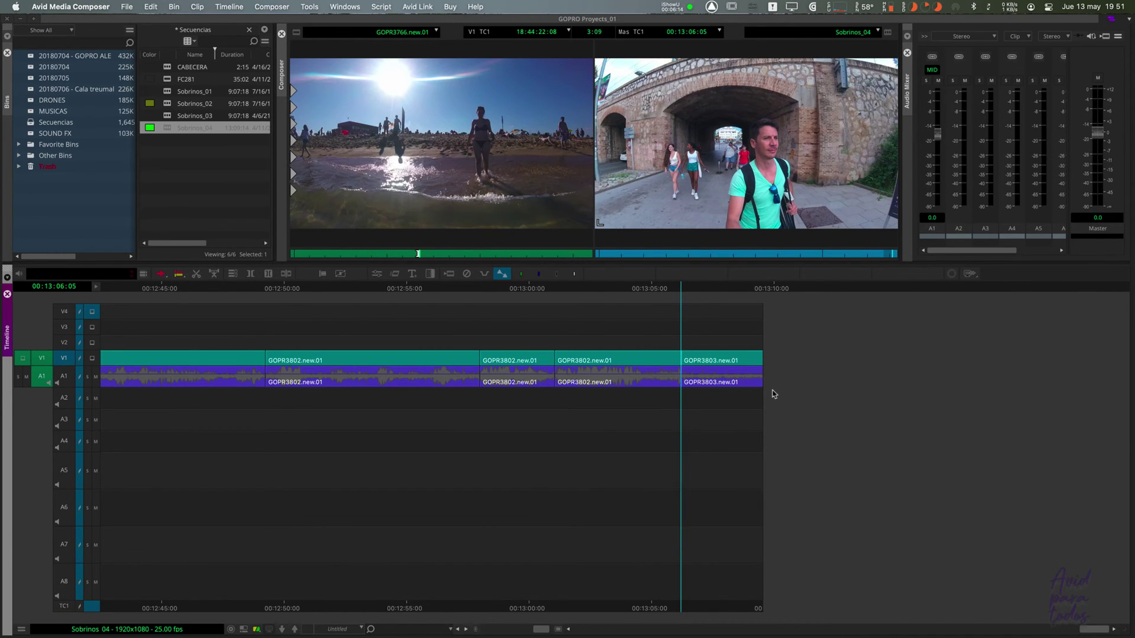
key(super+z)
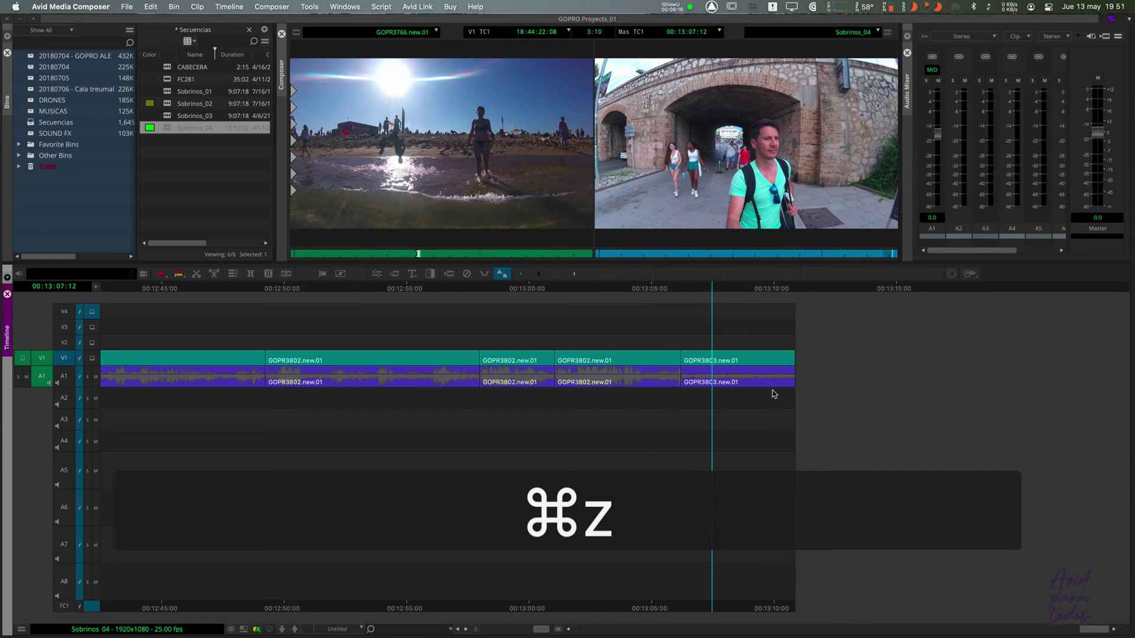
Place the playhead at 00:13:07:01 in the GOPR3803.new.01 clip.
click(697, 375)
key(r)
drag(603, 371, 628, 385)
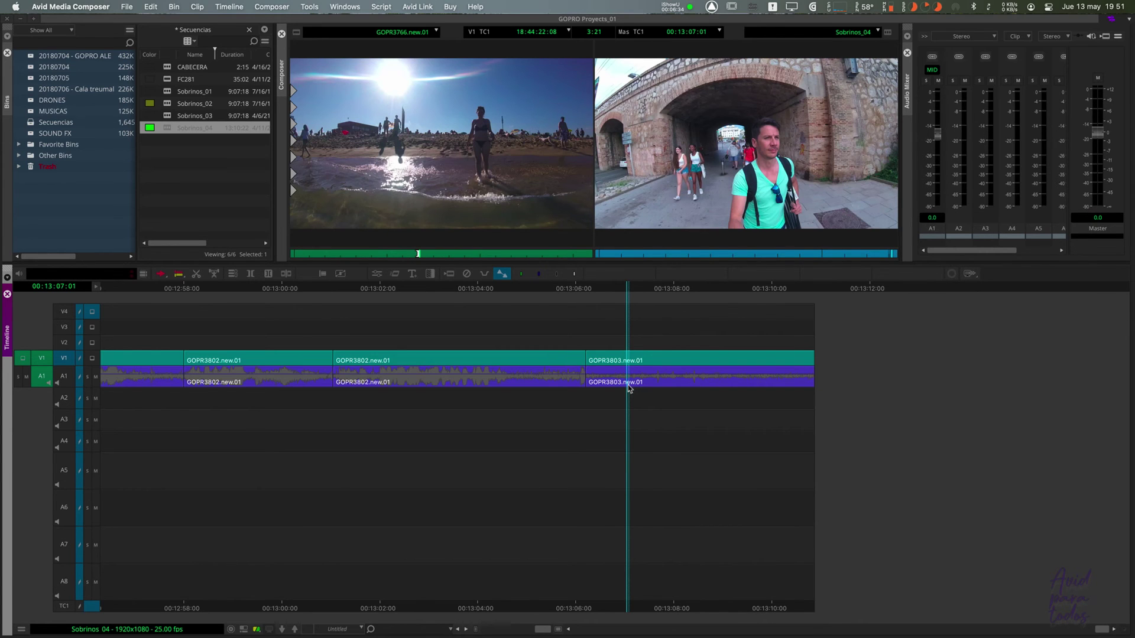
Turn off all sync locks, try splitting the V1 clip at 00:13:07:11 and deleting the part before the cut, then undo the edits.
click(80, 606)
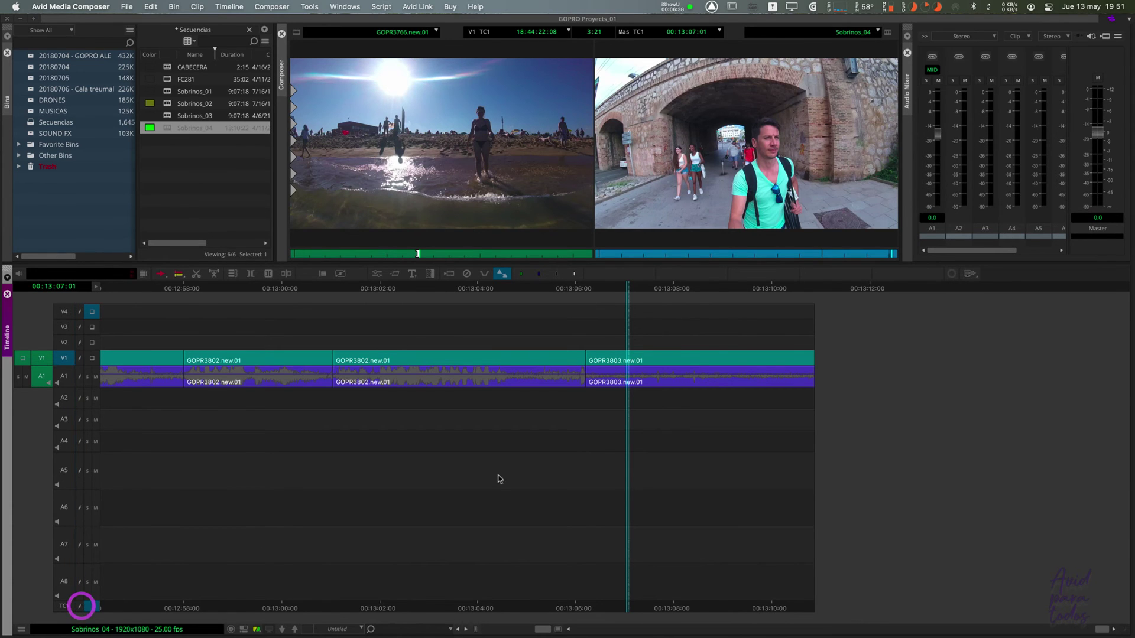
mouse_move(661, 371)
mouse_down()
mouse_move(672, 366)
mouse_move(647, 372)
mouse_up()
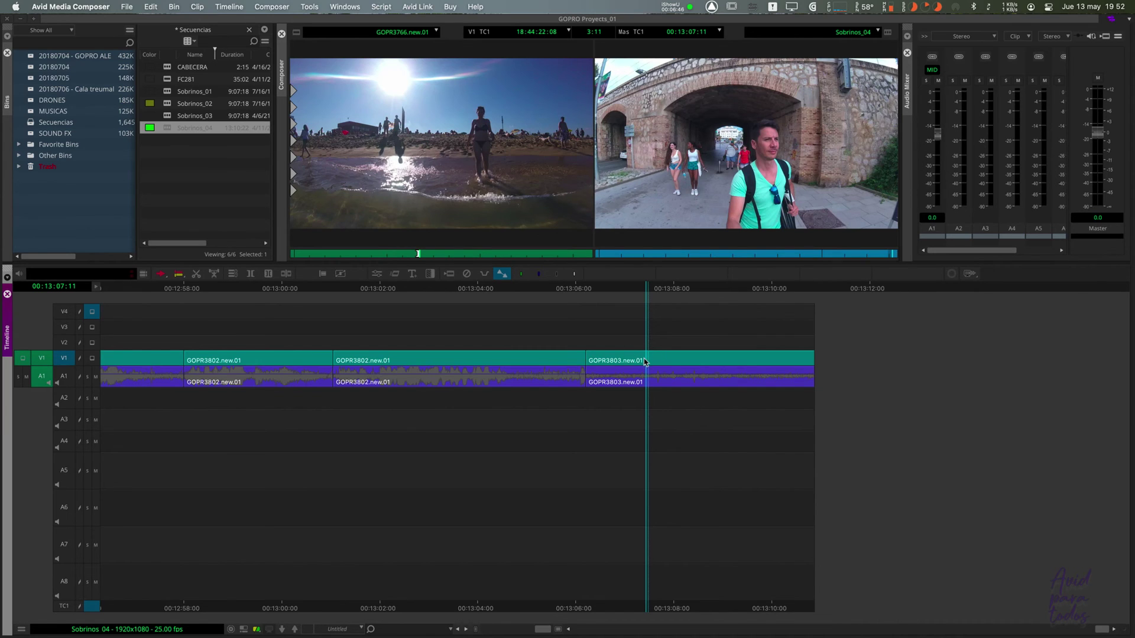
key(h)
click(633, 362)
key(a)
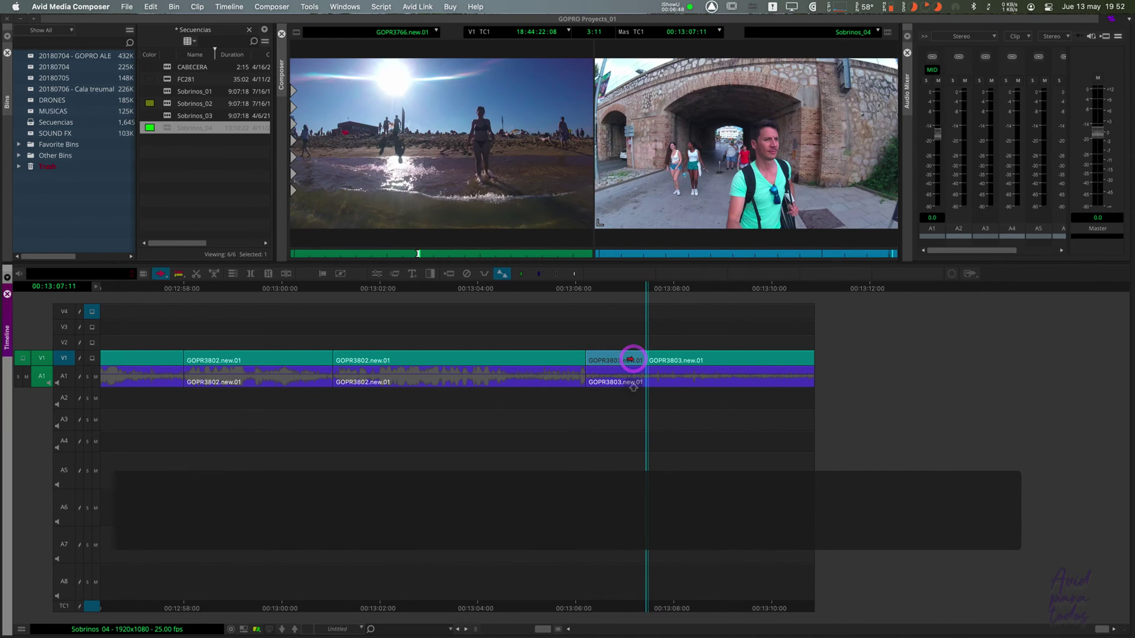
key(Delete)
key(a)
key(super+z)
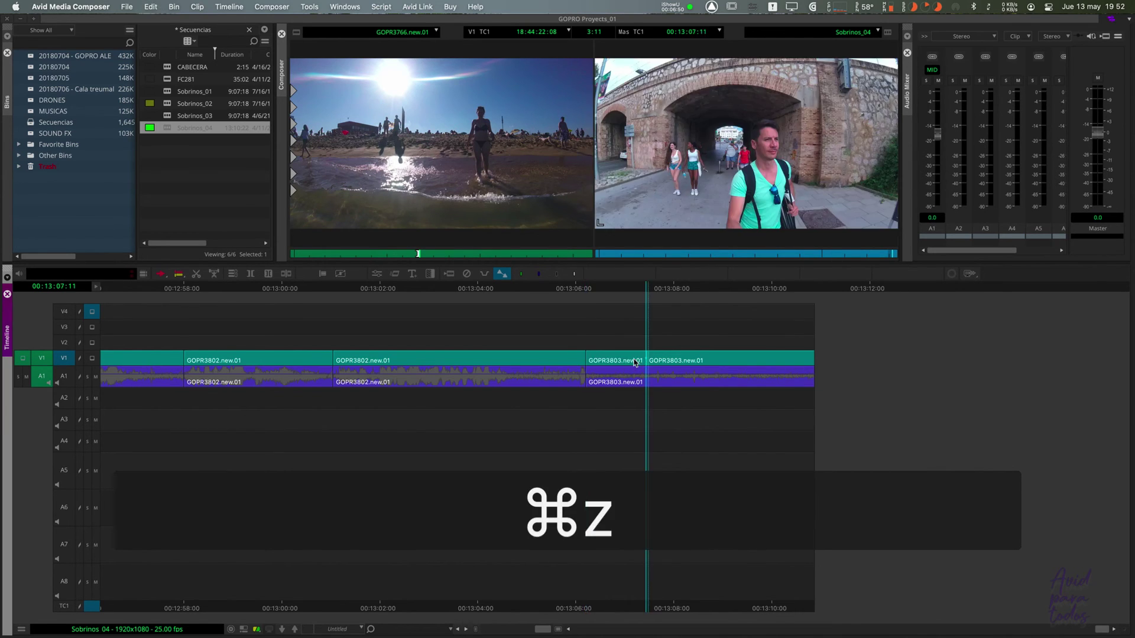
key(super+z)
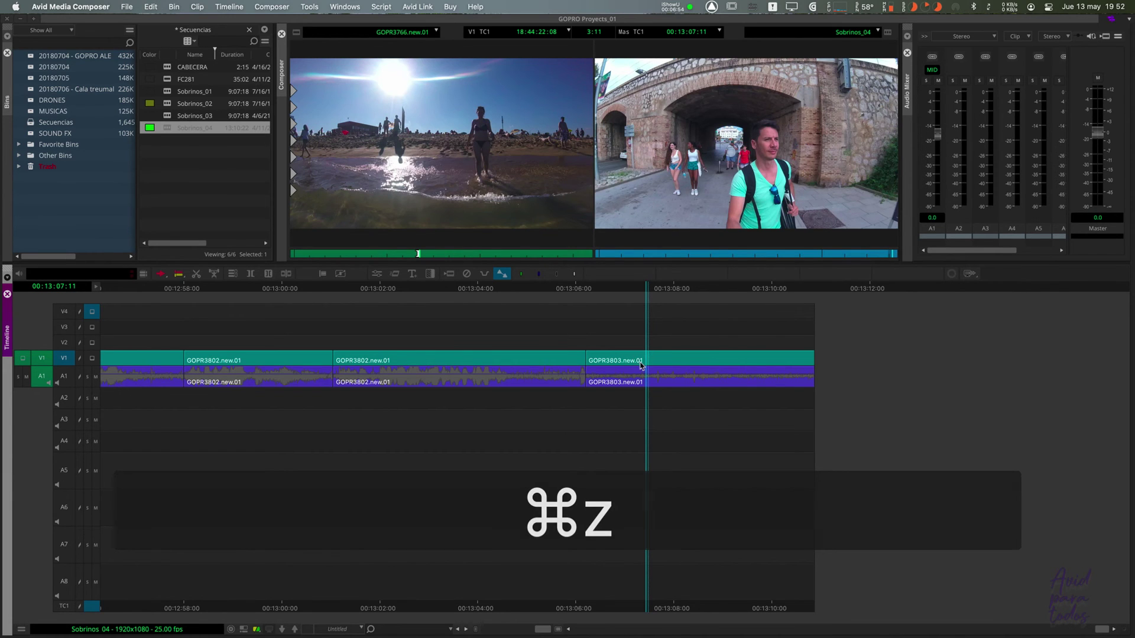
Try Top on V1 at 00:13:07:11 with sync locks off and again with them on for all tracks, undoing each trim.
key(z)
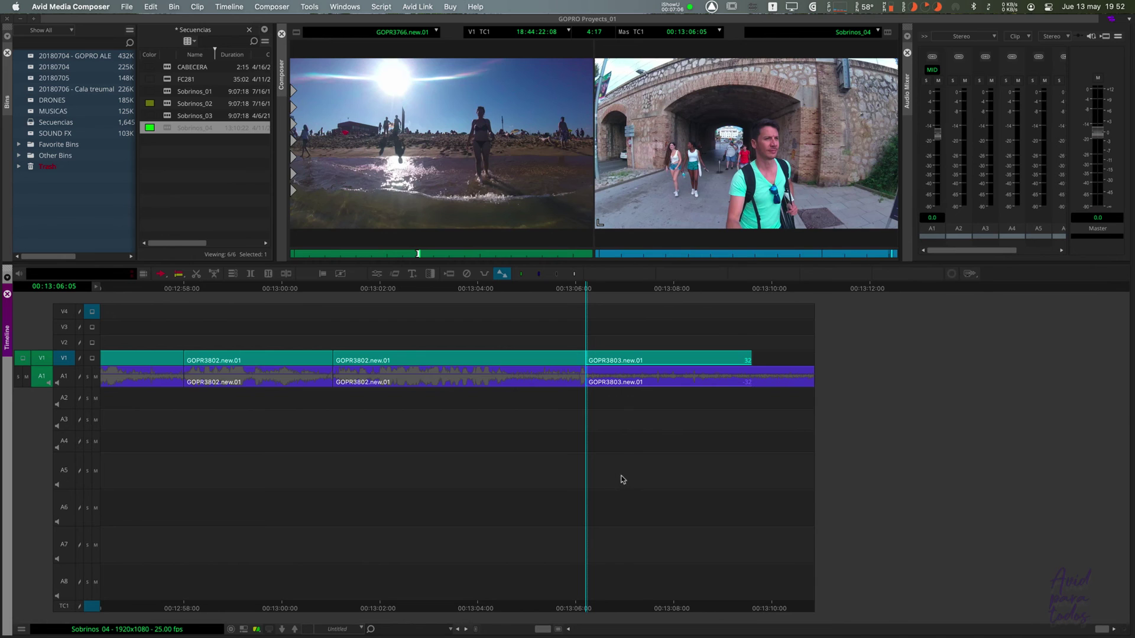
key(super+z)
click(80, 606)
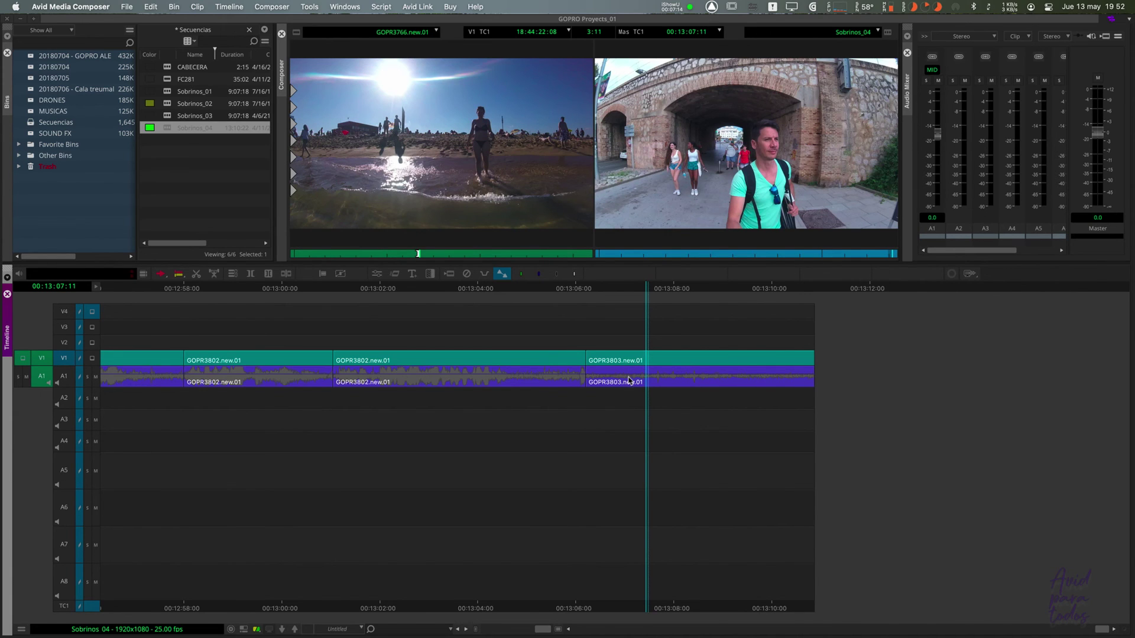
key(z)
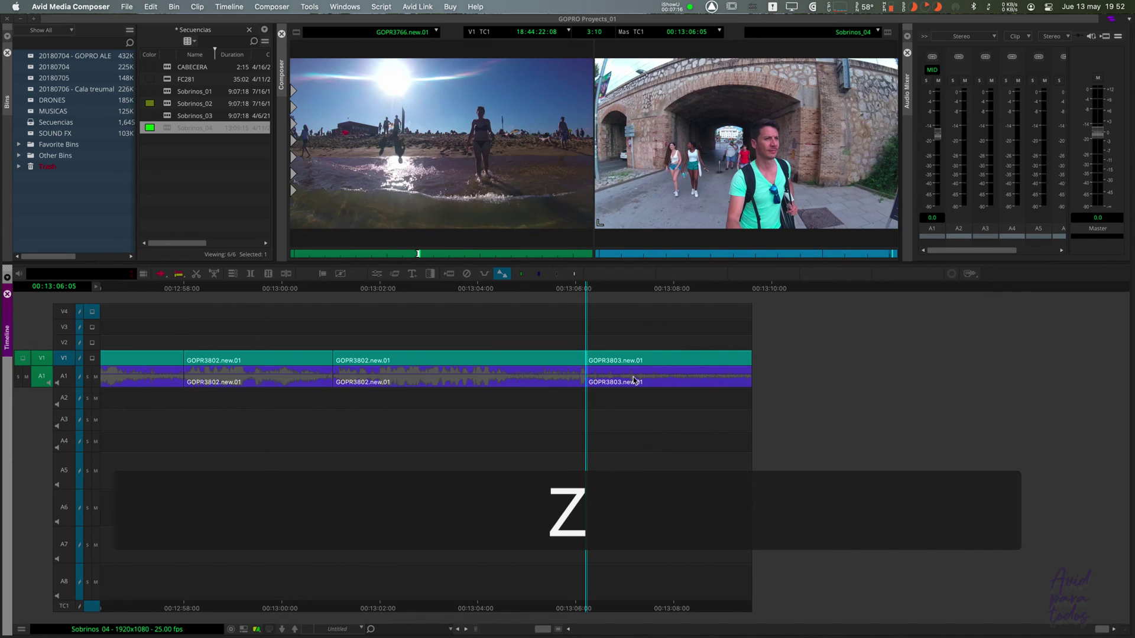
key(super+z)
Deselect V1 and place the playhead at 00:03:19:20, over the section of the sequence with music on A5 and A6.
key(e)
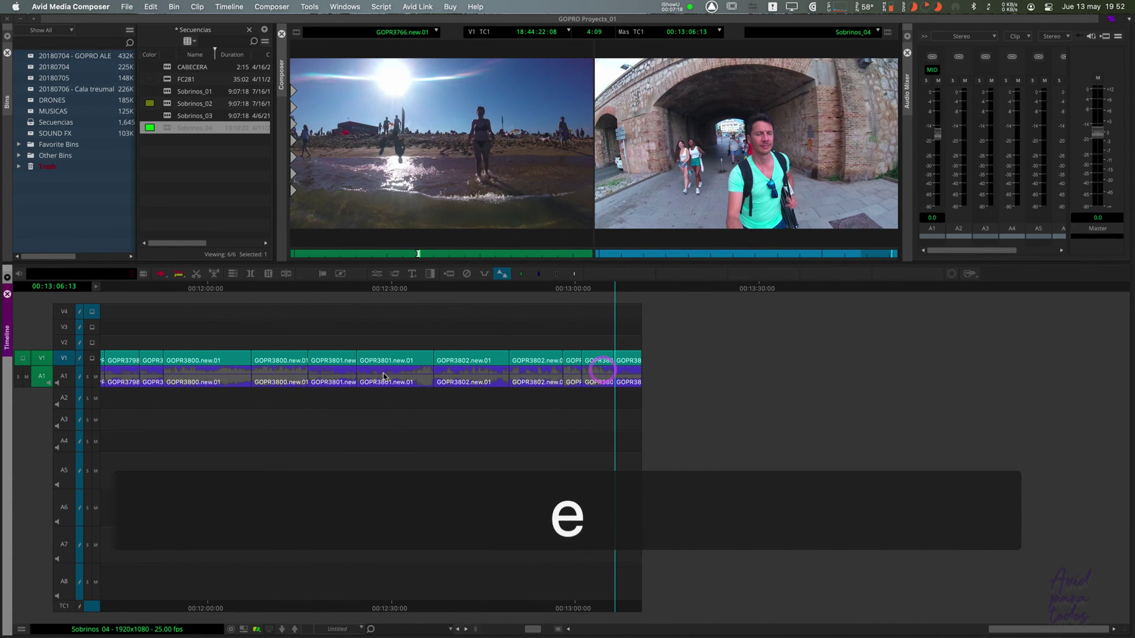
click(71, 357)
click(264, 359)
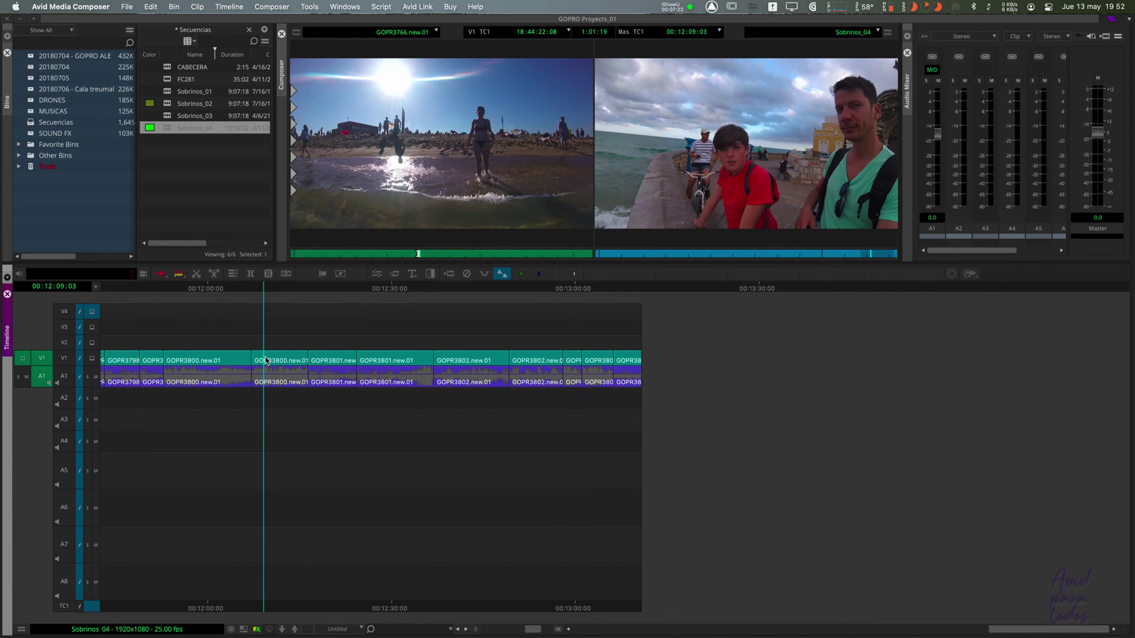
key(e)
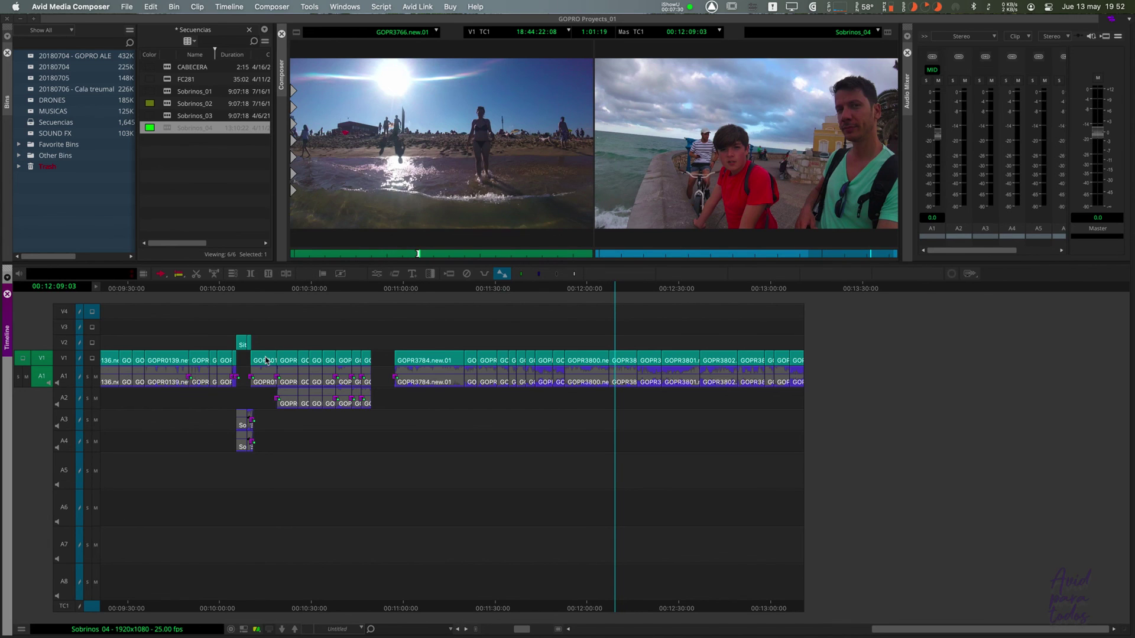
key(e)
click(262, 408)
key(r)
click(209, 408)
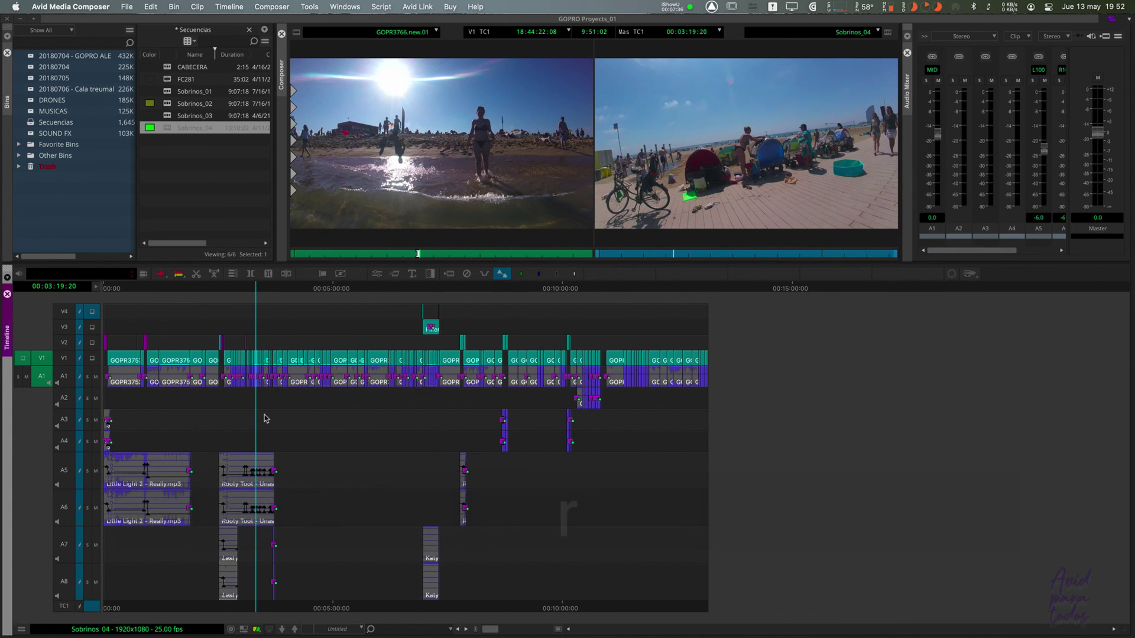
key(ctrl+])
key(e)
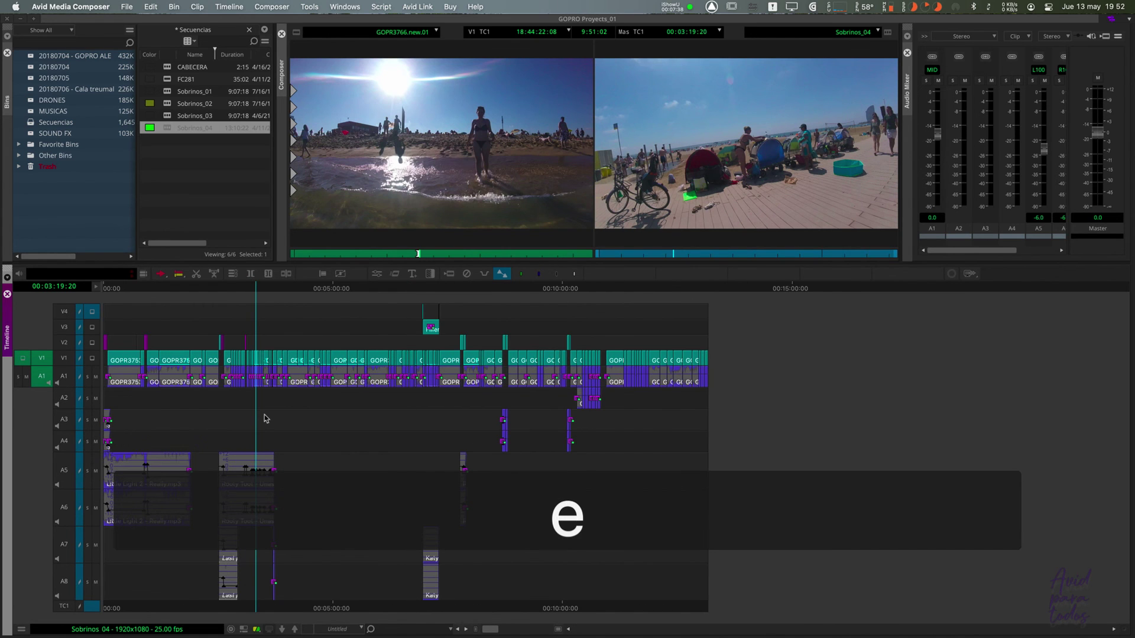